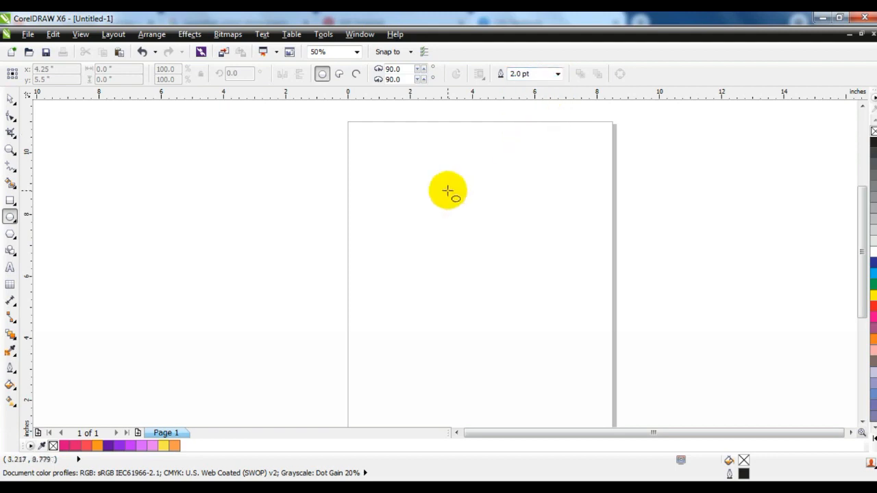
Step: Draw a circle about 4.5 inches across near the top of the page and nudge it into position
drag(401, 182, 466, 317)
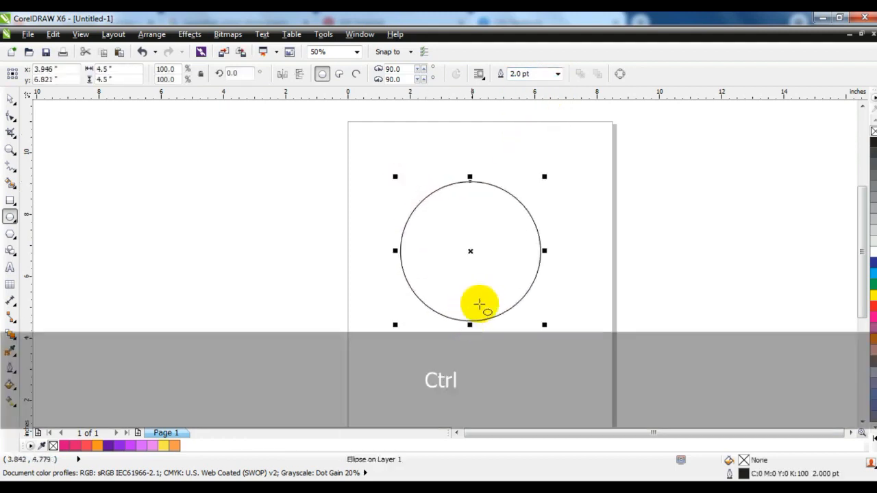
click(10, 99)
drag(491, 272, 507, 300)
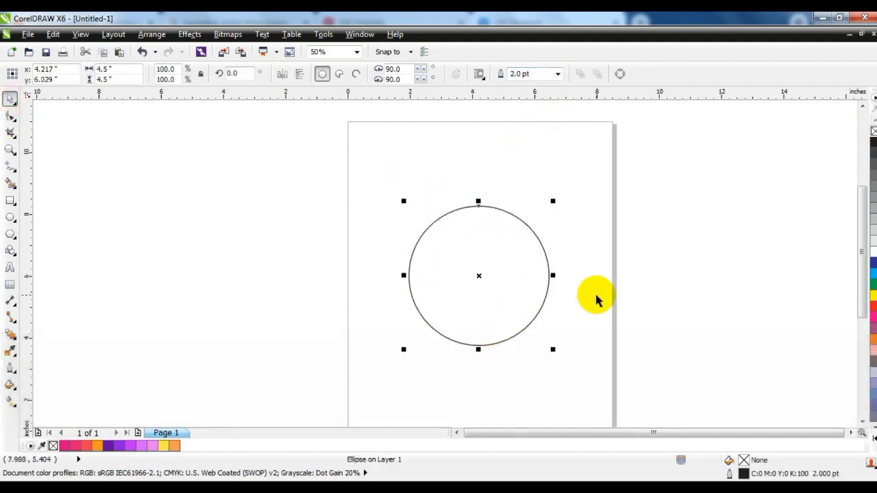
click(595, 294)
Step: Duplicate the circle and scale the copy down into a smaller circle placed in the upper right inside the original
click(8, 151)
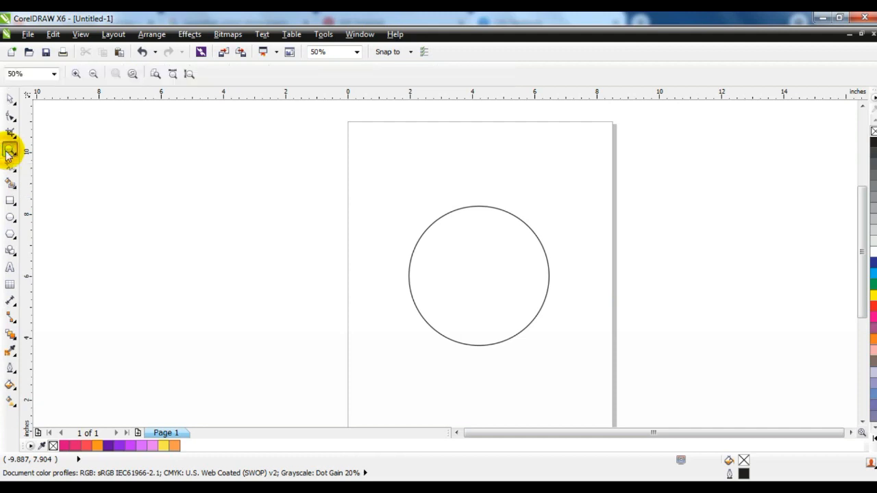
drag(347, 162, 612, 376)
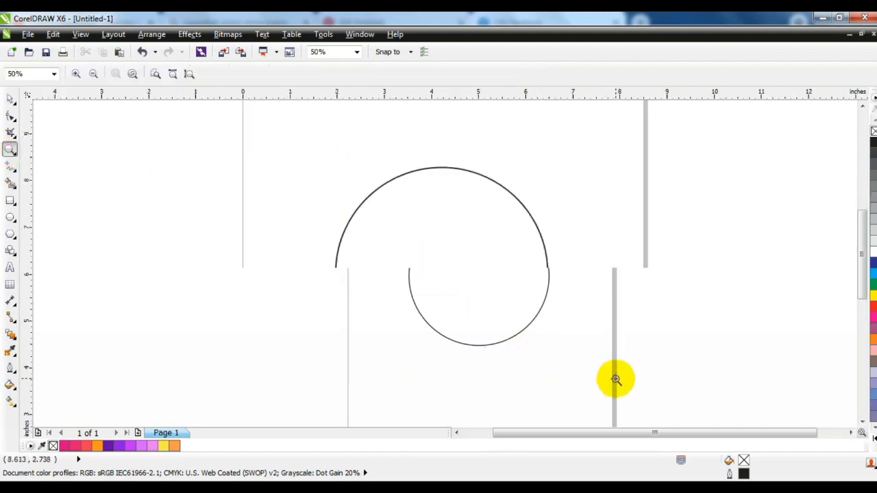
click(10, 98)
right_click(407, 268)
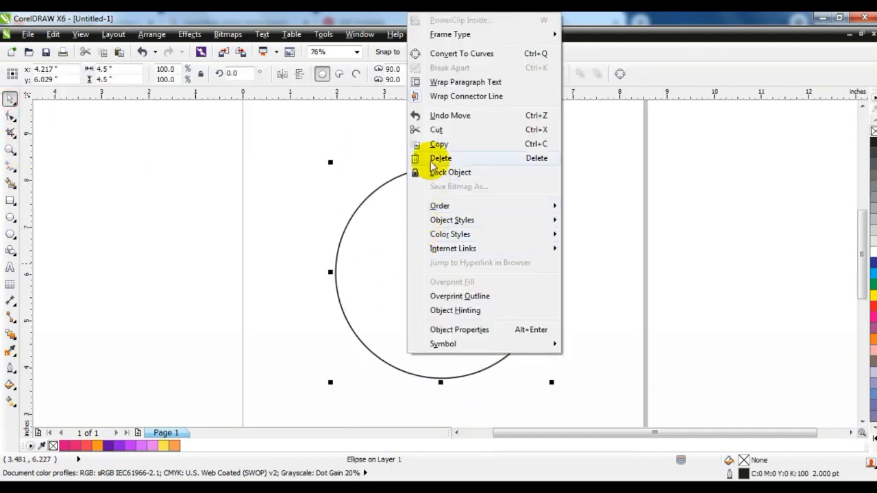
click(439, 145)
right_click(206, 206)
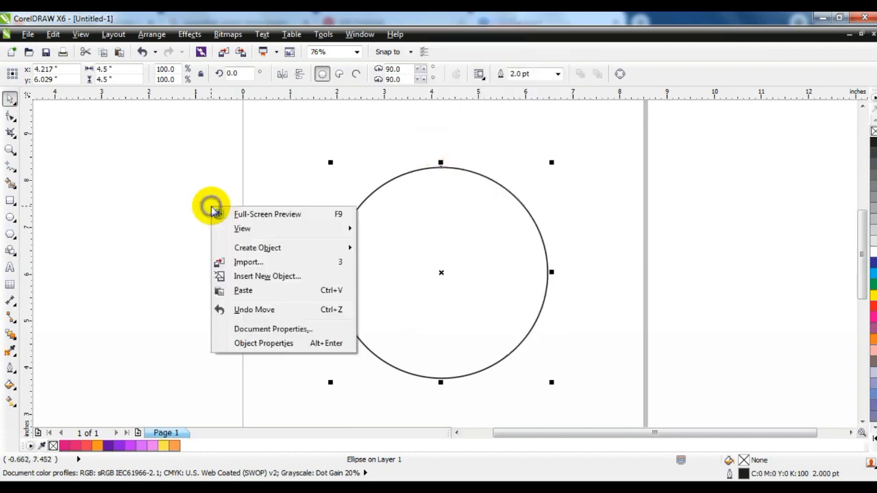
click(242, 294)
drag(551, 162, 522, 234)
drag(455, 252, 476, 232)
click(603, 240)
Step: Draw a straight line from above the small circle down past the outer circle's right edge
click(11, 149)
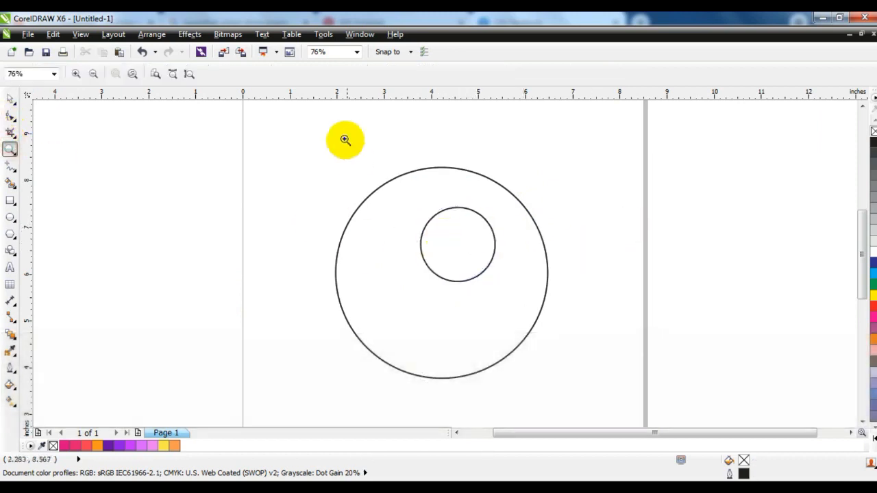
click(345, 139)
click(10, 166)
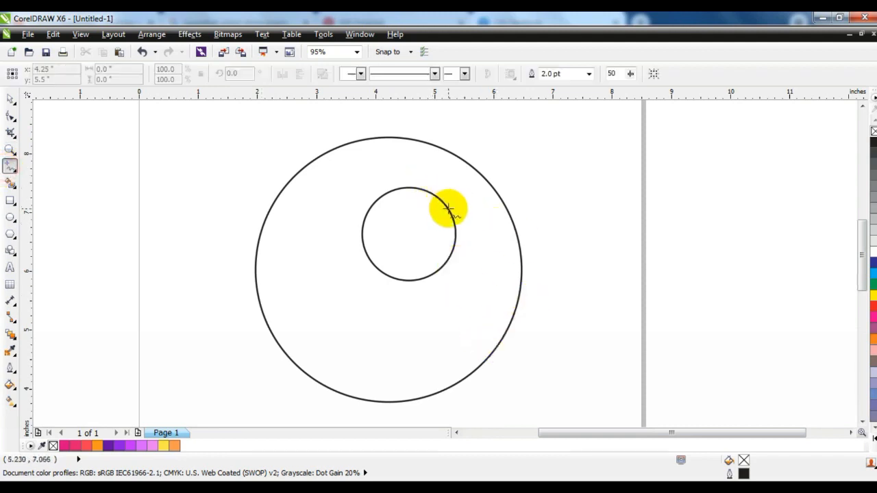
drag(428, 180, 535, 331)
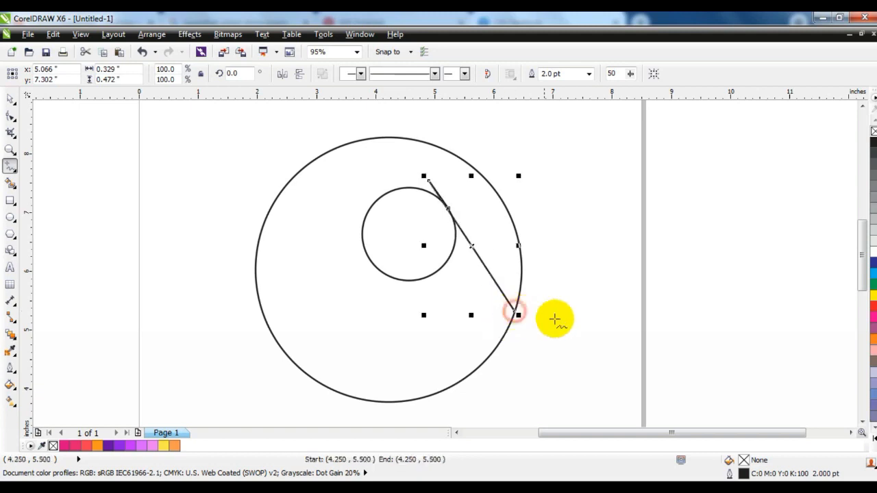
Step: Bend the line into a curve following the outer circle's right side with the Shape tool
click(10, 115)
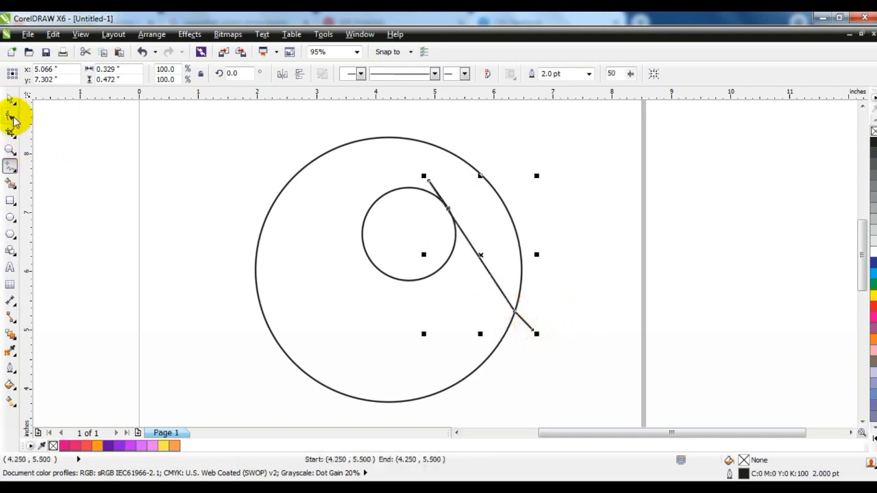
drag(349, 137, 577, 351)
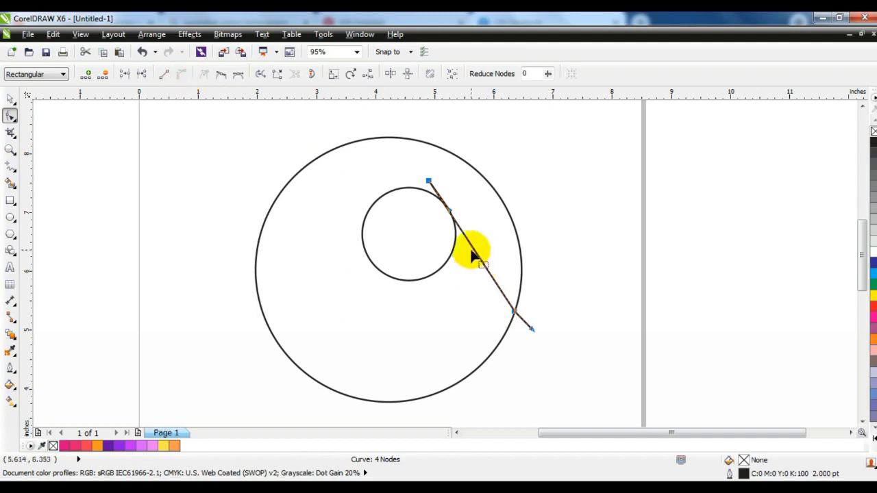
drag(472, 255, 526, 240)
drag(472, 206, 472, 181)
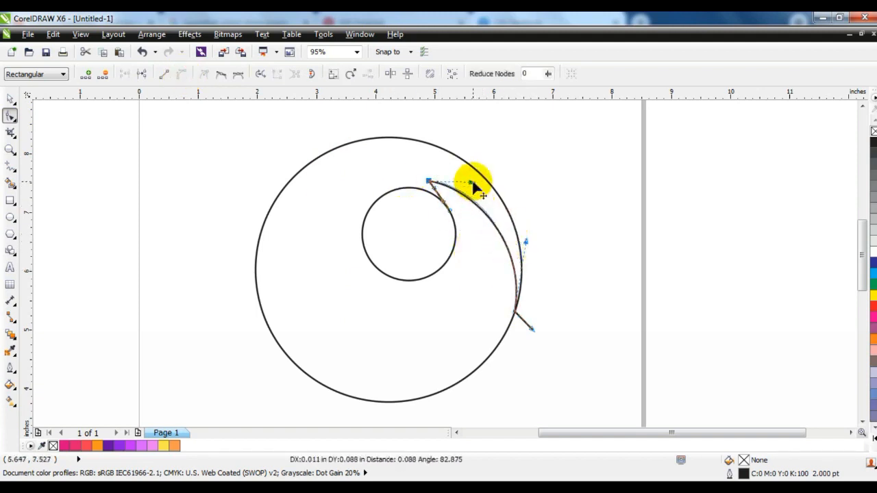
Step: Refine the curve's node where it touches the small circle
click(9, 151)
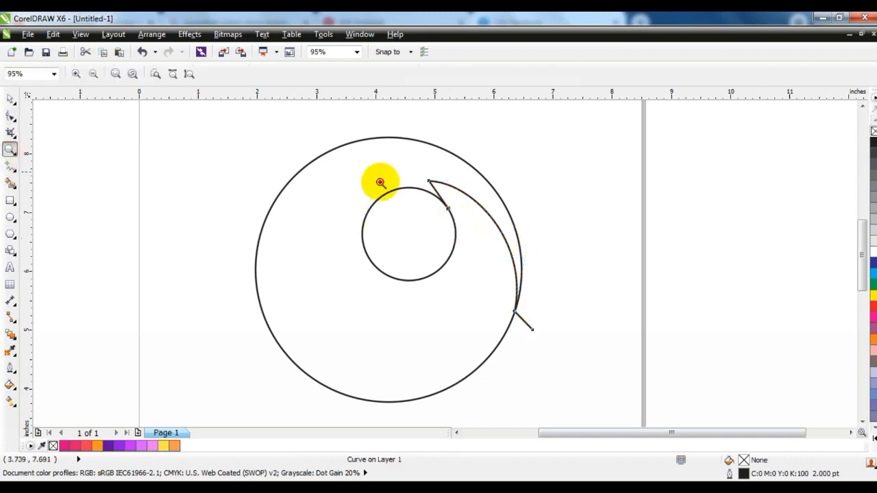
click(379, 183)
click(11, 115)
mouse_move(429, 212)
mouse_down()
mouse_move(408, 196)
mouse_move(404, 176)
mouse_move(417, 215)
mouse_move(437, 236)
mouse_move(433, 218)
mouse_up()
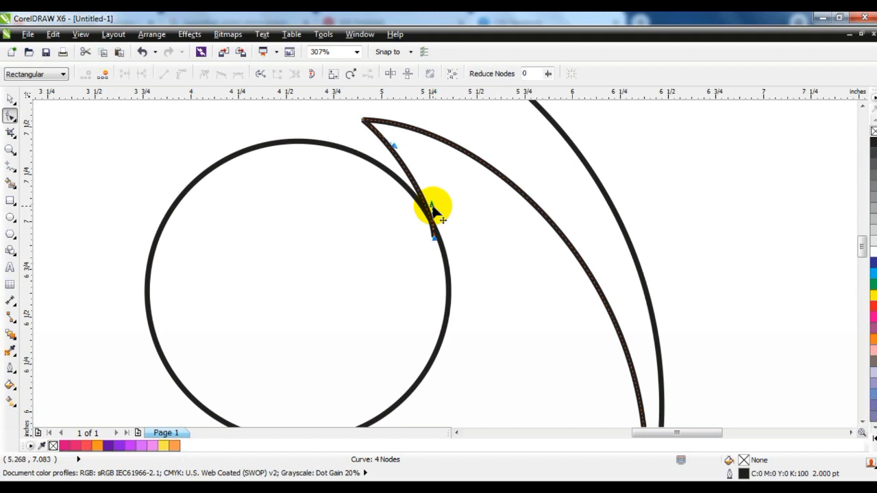
key(F3)
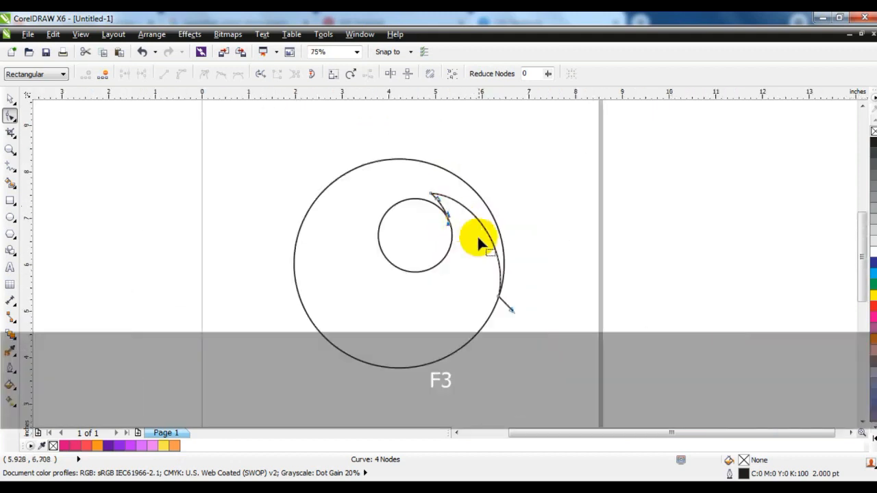
Step: Draw a two-segment line from the small circle's left side up above the outer circle and down past its left edge
click(8, 152)
mouse_move(265, 127)
mouse_down()
mouse_move(356, 227)
mouse_move(659, 381)
mouse_up()
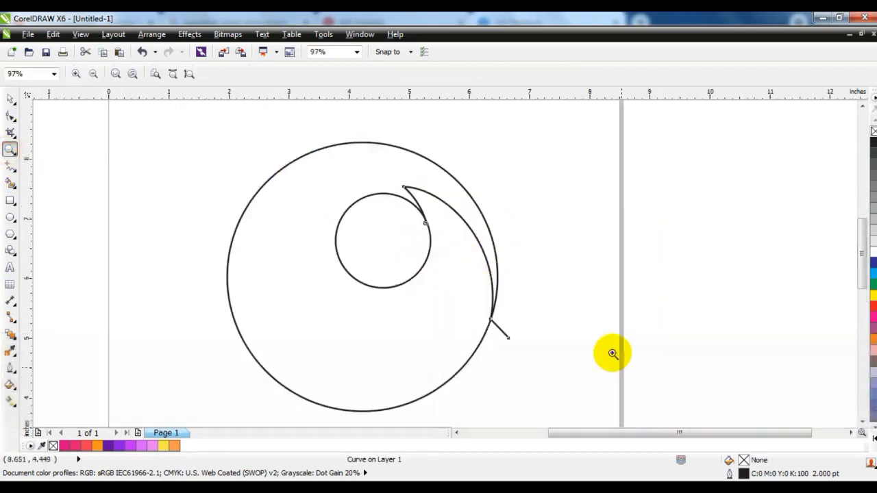
click(10, 167)
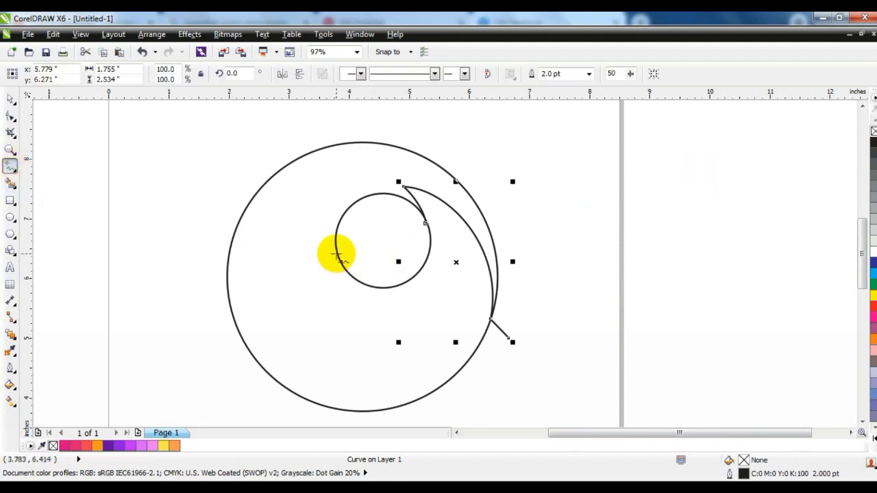
click(334, 235)
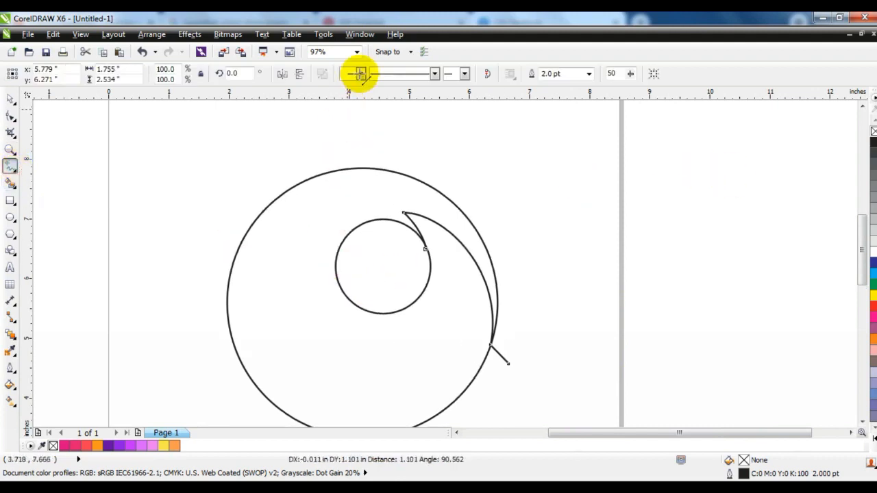
double_click(346, 114)
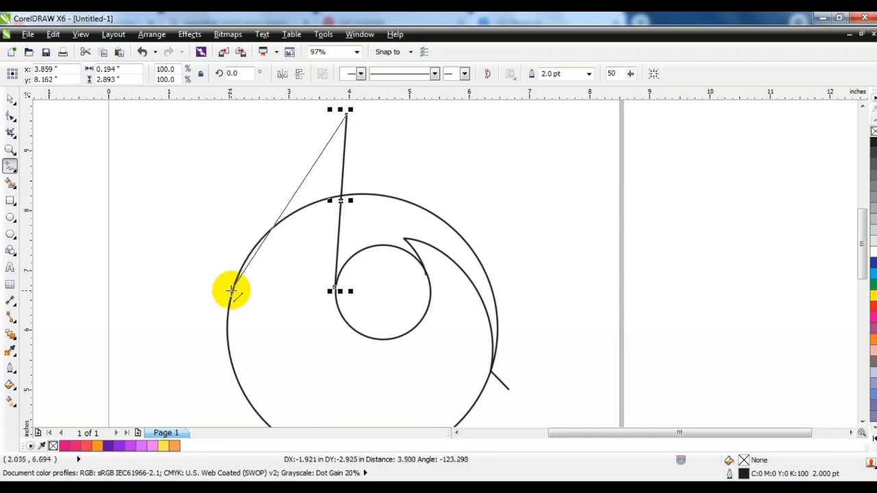
double_click(200, 288)
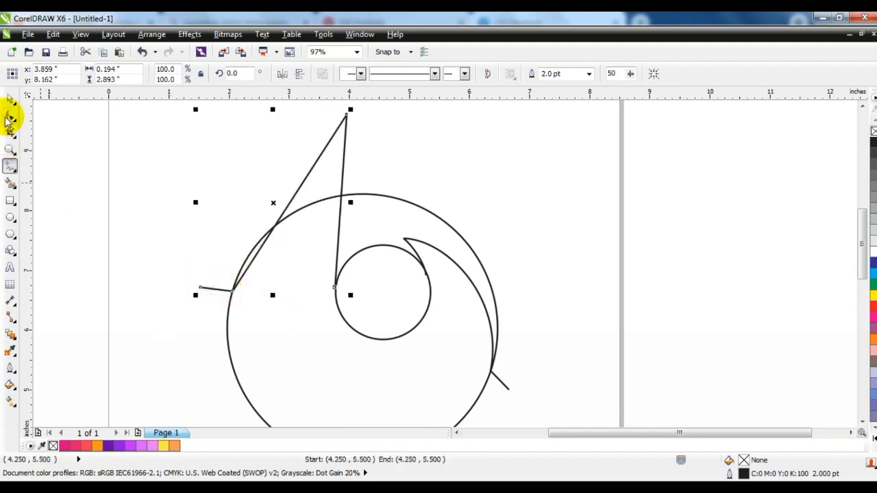
Step: Convert the new line's segments to curves and shape them into a flame tip rising above the circles
click(10, 114)
drag(332, 180, 188, 319)
click(184, 73)
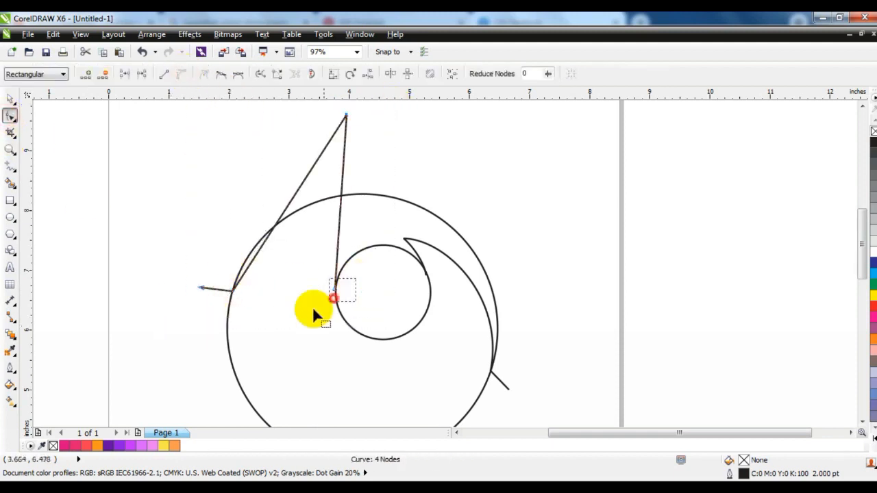
drag(342, 172, 387, 174)
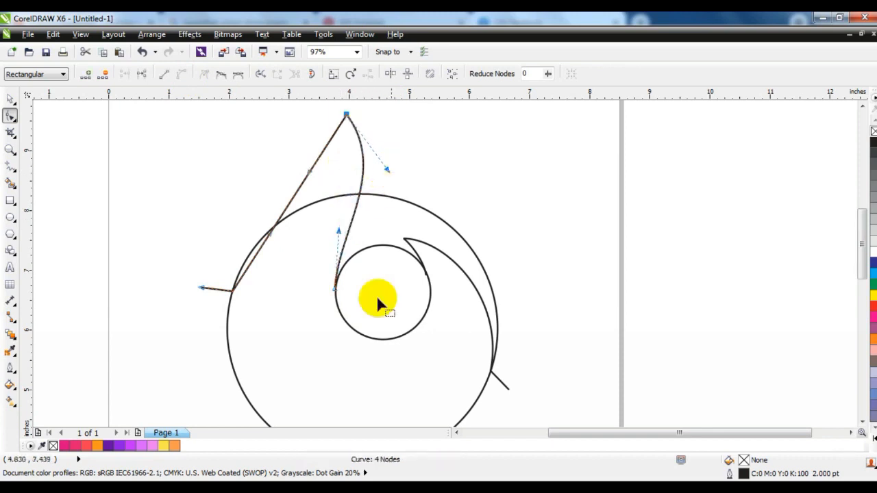
drag(336, 291, 337, 293)
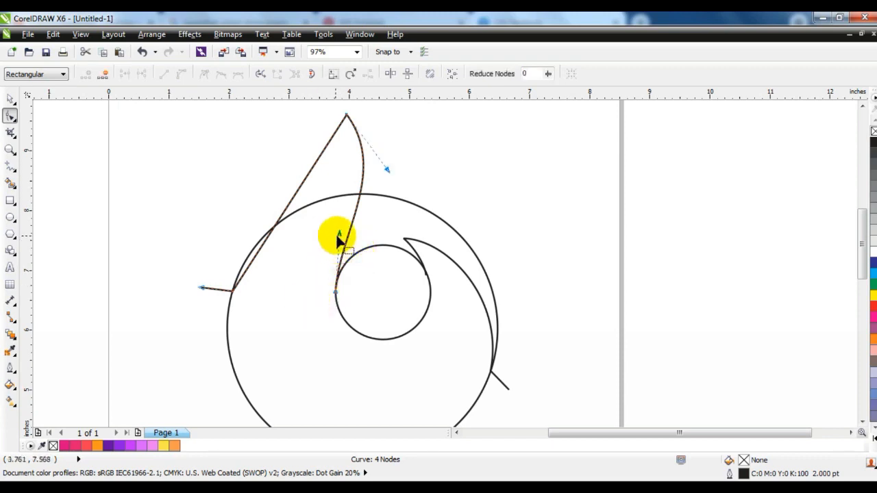
drag(338, 236, 335, 235)
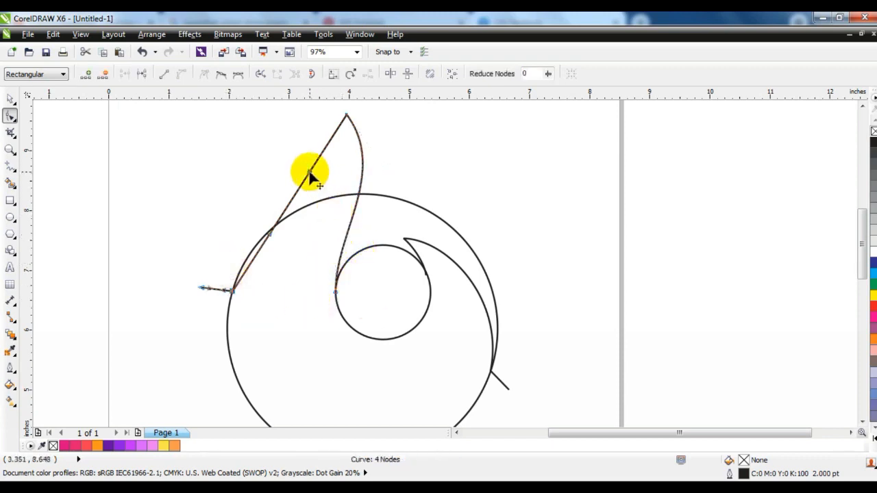
drag(337, 189, 342, 190)
drag(272, 236, 253, 216)
drag(343, 190, 346, 188)
key(F3)
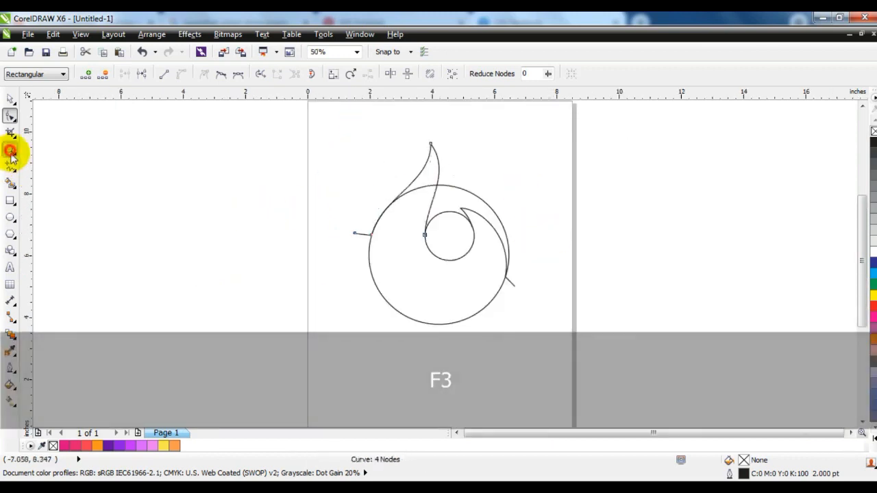
Step: Use Smart Fill to fill the flame tip and the outer circle regions around the swirl
click(11, 151)
mouse_move(327, 125)
mouse_down()
mouse_move(415, 237)
mouse_move(573, 352)
mouse_up()
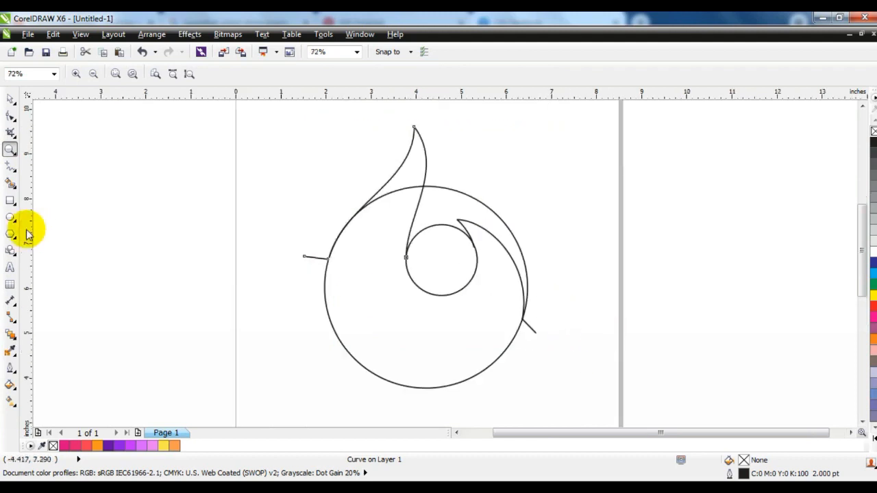
click(10, 183)
click(402, 193)
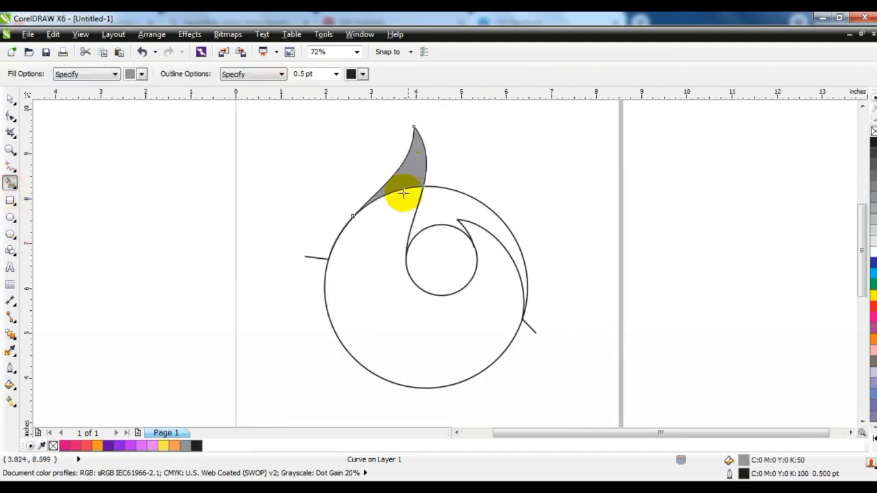
click(392, 210)
click(493, 216)
click(447, 251)
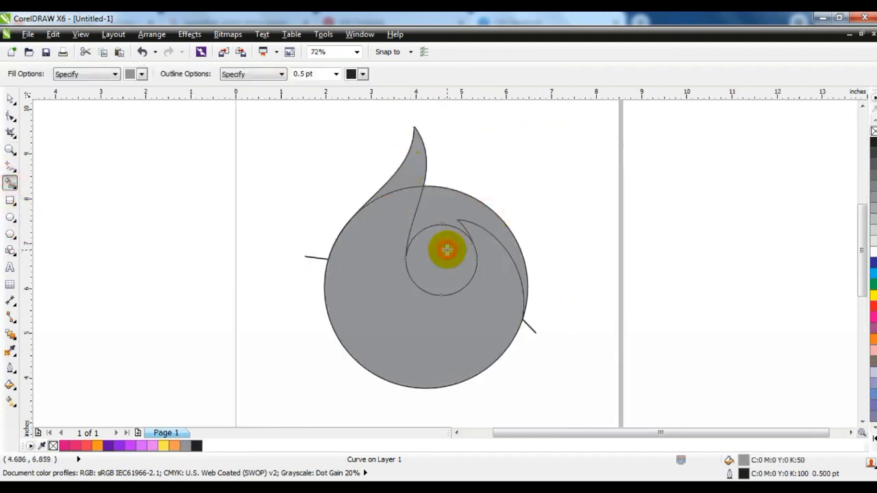
Step: Select the small inner circle and inspect its outline style options
key(space)
click(429, 254)
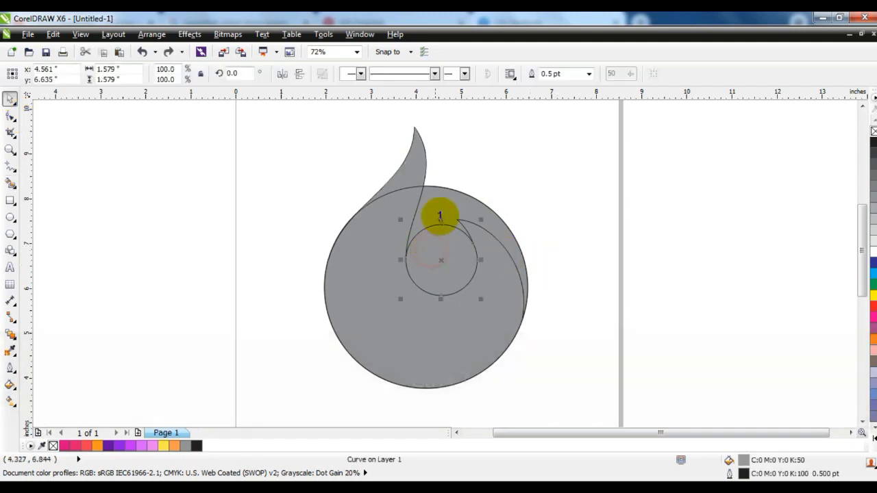
shift+click(443, 198)
click(402, 74)
click(533, 138)
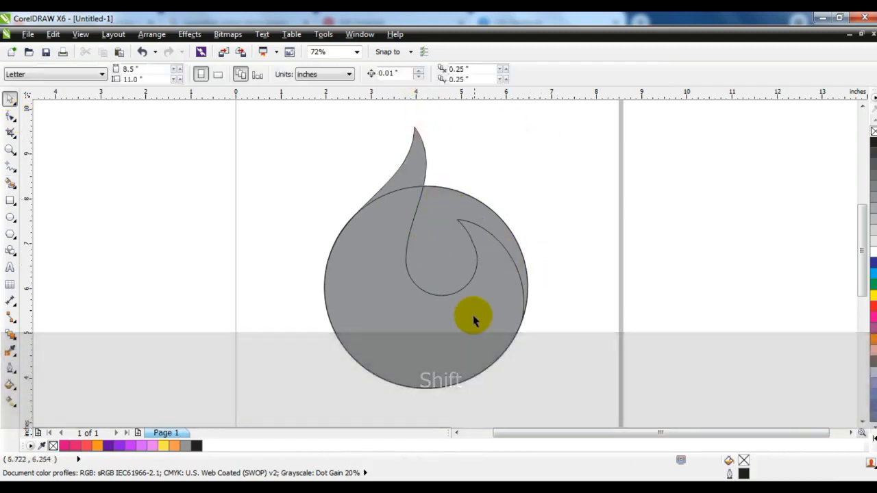
Step: Select both filled shapes and move them away from the original outlines
click(397, 336)
shift+click(415, 167)
click(399, 74)
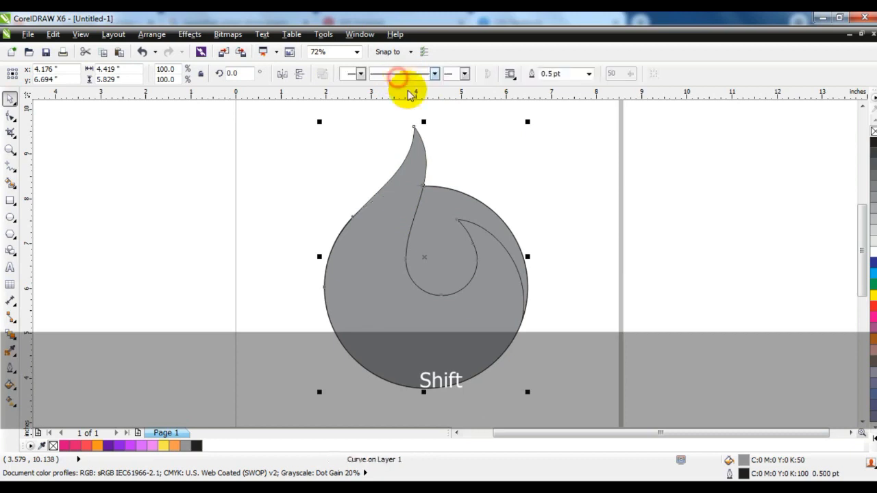
click(514, 137)
click(438, 247)
shift+click(489, 303)
drag(489, 303, 198, 286)
Step: Delete the leftover outline objects and reposition the filled shapes
key(F3)
click(348, 245)
key(Delete)
mouse_move(276, 340)
mouse_down()
mouse_move(136, 166)
mouse_move(313, 325)
mouse_up()
Step: Fill the inner swirl drop shape with purple
click(9, 149)
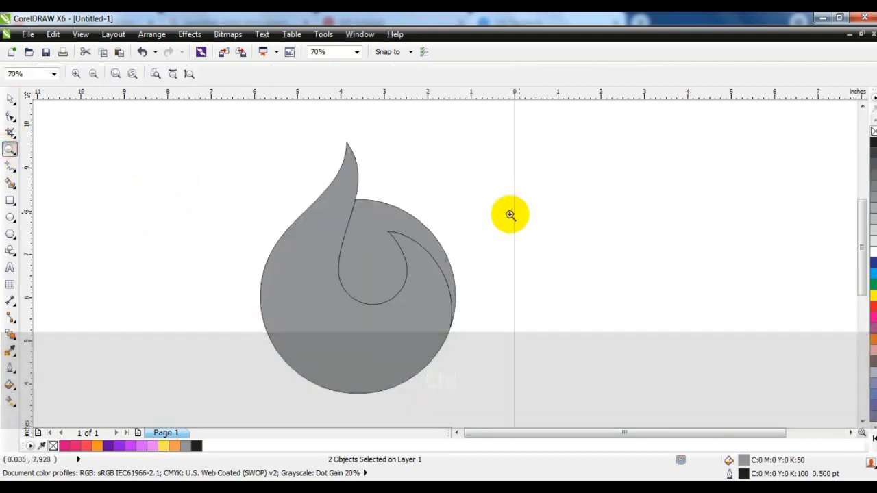
drag(323, 158, 532, 372)
click(10, 99)
click(102, 228)
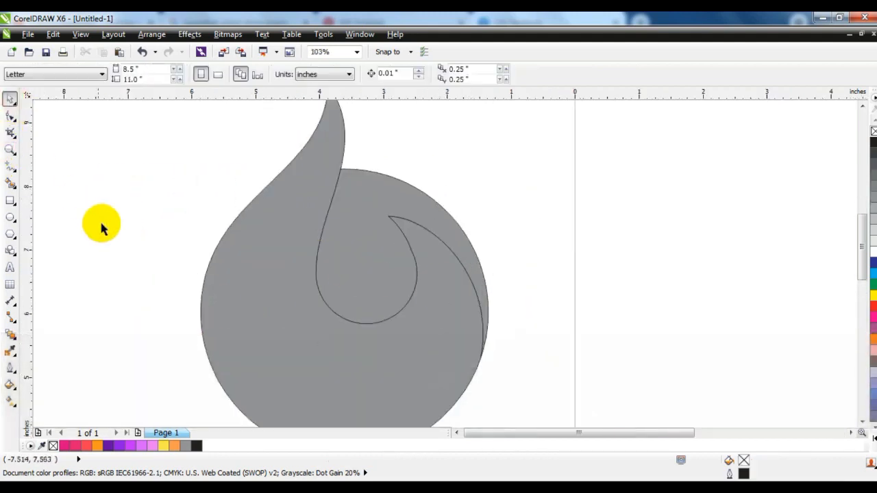
click(343, 283)
click(108, 446)
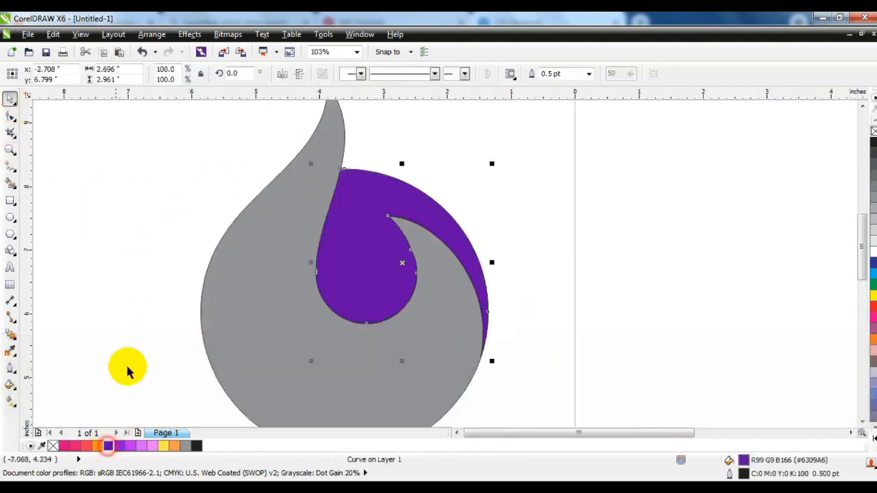
click(130, 260)
Step: Draw a curve from the grey flame's inner edge down around the inner purple drop and bend it to follow the drop's shape
click(11, 166)
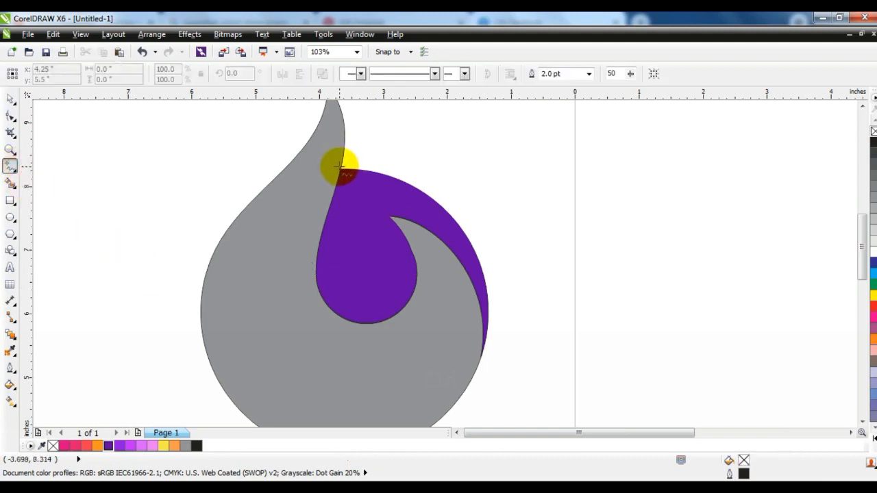
drag(340, 168, 425, 254)
drag(343, 167, 313, 154)
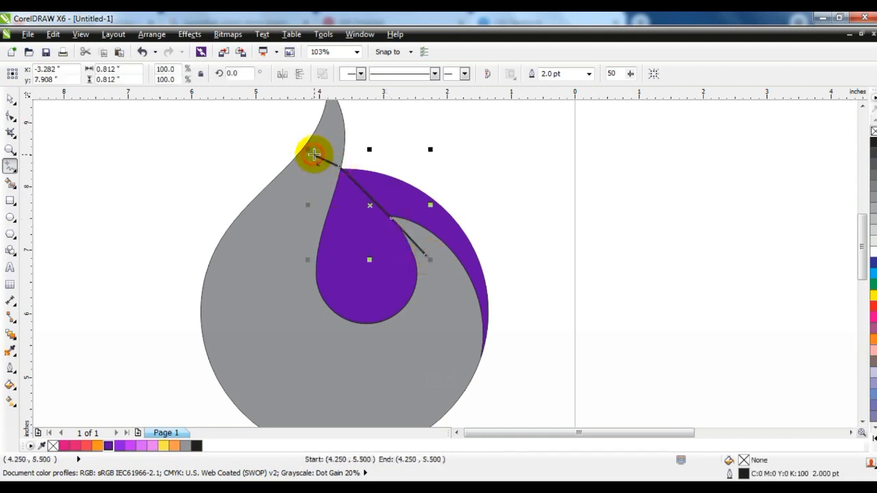
key(F10)
drag(401, 239, 401, 240)
click(181, 73)
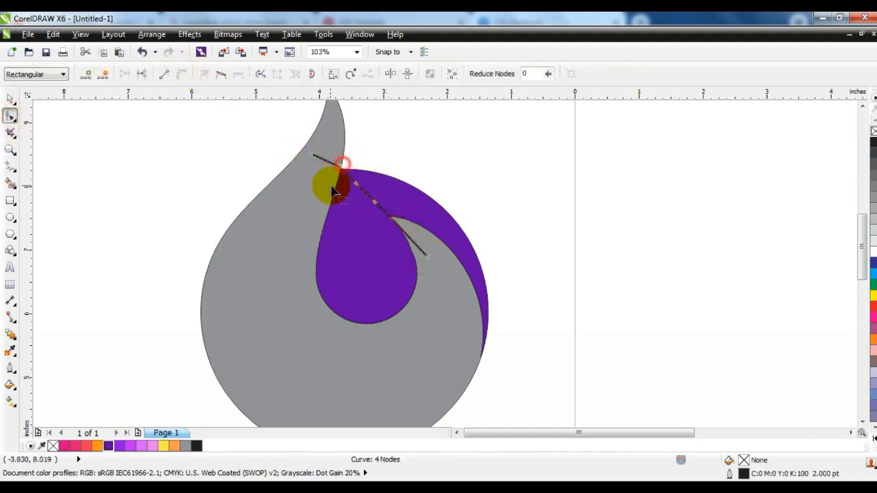
drag(343, 172, 375, 213)
drag(388, 217, 431, 312)
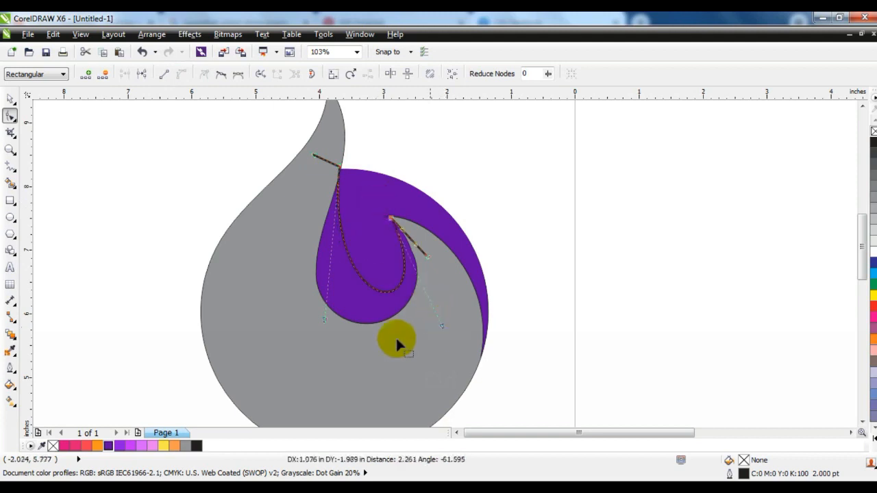
drag(323, 323, 283, 355)
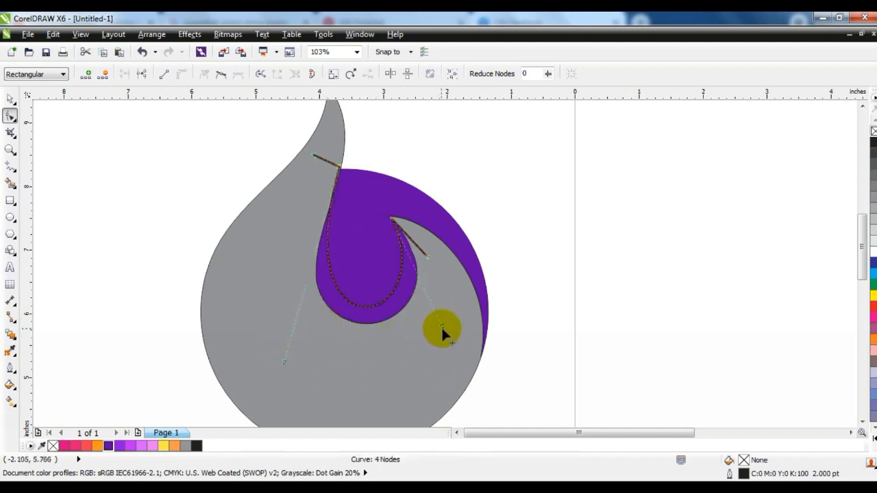
Step: Smart-fill the region enclosed by the curve inside the drop, color it light purple, and delete the guide curve
click(11, 98)
click(132, 204)
click(10, 182)
click(381, 198)
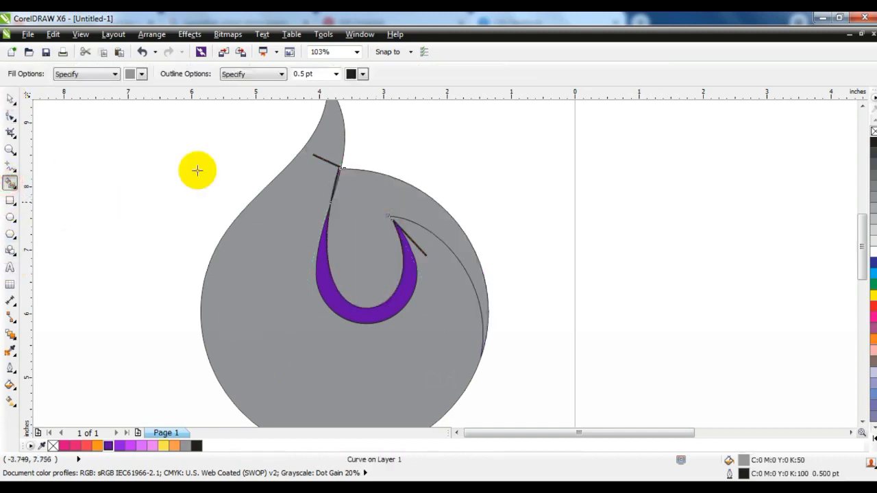
click(11, 98)
click(130, 189)
click(361, 268)
click(119, 446)
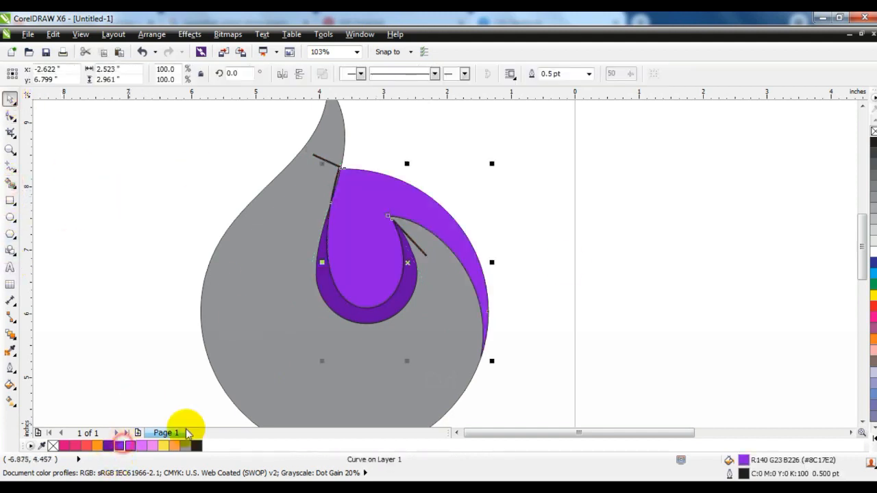
click(336, 160)
key(Delete)
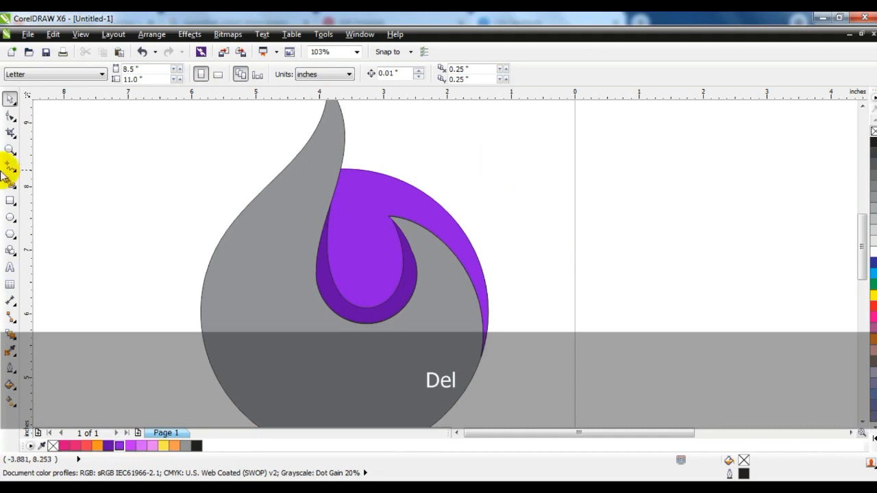
Step: Draw a five-point line from the flame's inner edge across the outer purple swirl to beyond its right side
click(10, 149)
drag(293, 147, 522, 327)
key(F5)
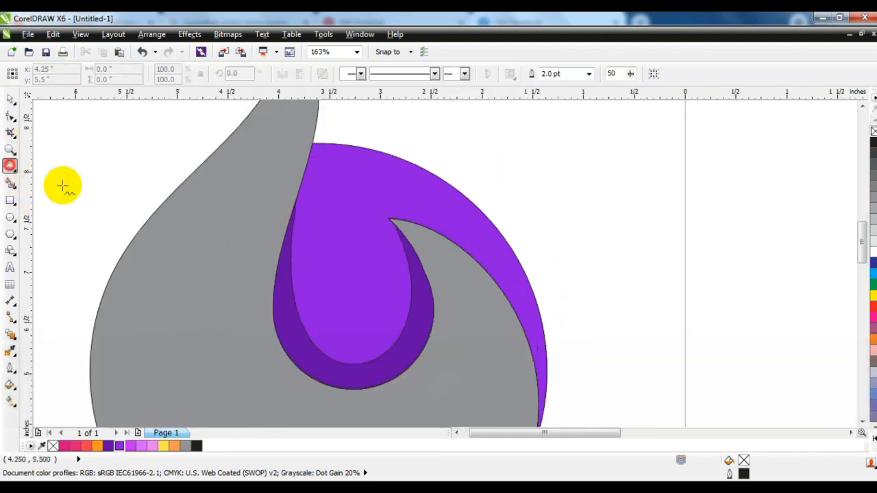
click(316, 141)
click(350, 226)
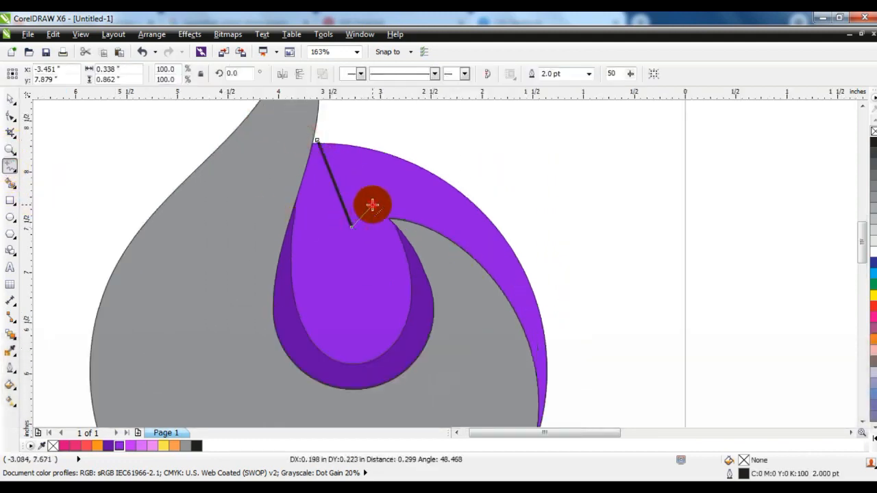
click(372, 205)
click(538, 304)
click(594, 304)
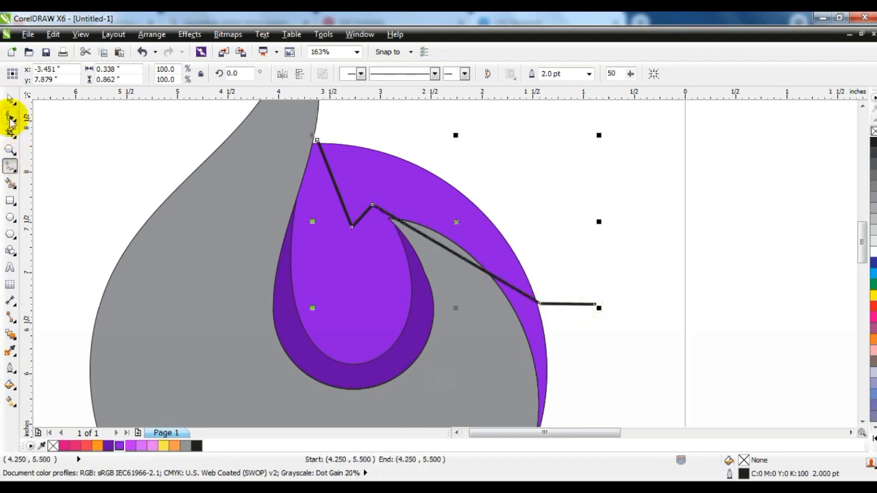
Step: Bend the line's segments into a smooth curve that follows the outer swirl's arc
click(10, 118)
click(336, 172)
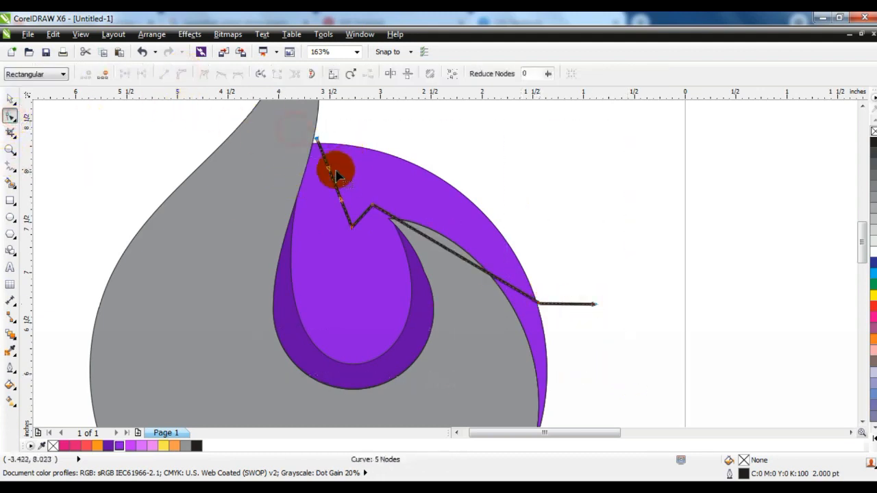
mouse_move(335, 173)
mouse_down()
mouse_move(346, 172)
mouse_move(345, 202)
mouse_move(364, 233)
mouse_move(371, 220)
mouse_up()
drag(438, 243, 405, 189)
click(352, 227)
drag(333, 203, 330, 209)
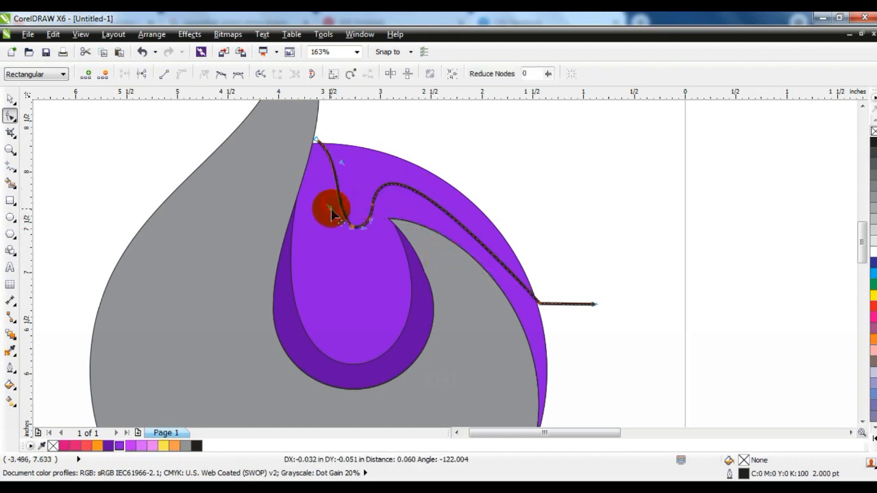
drag(341, 162, 347, 161)
click(540, 303)
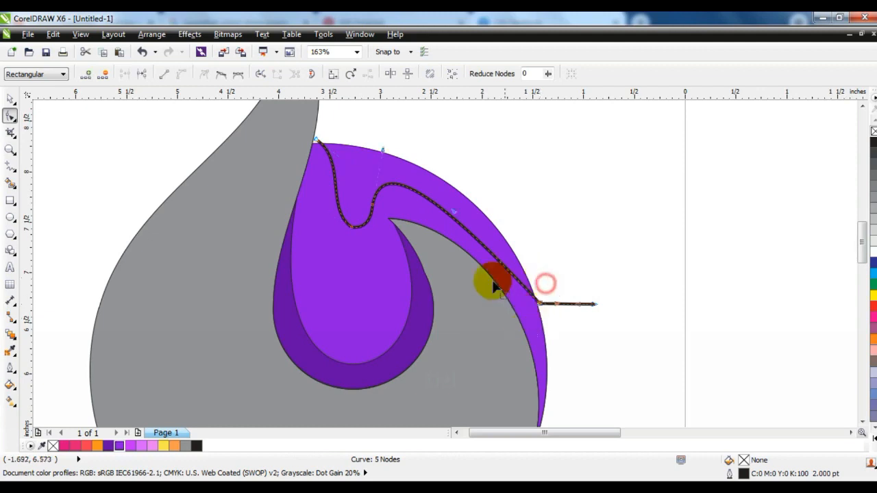
drag(456, 216, 350, 234)
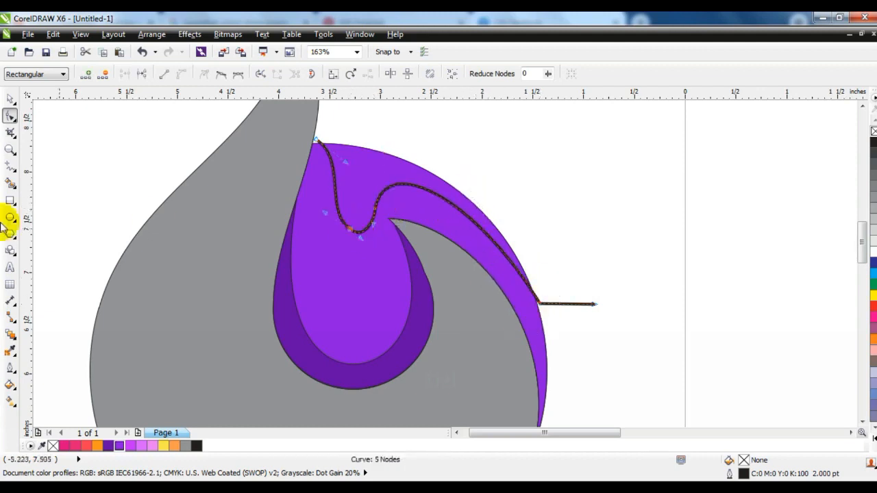
Step: Smart-fill the band above the curve, color it pink-purple, and give it a linear gradient toward the top
click(11, 184)
click(329, 202)
click(10, 98)
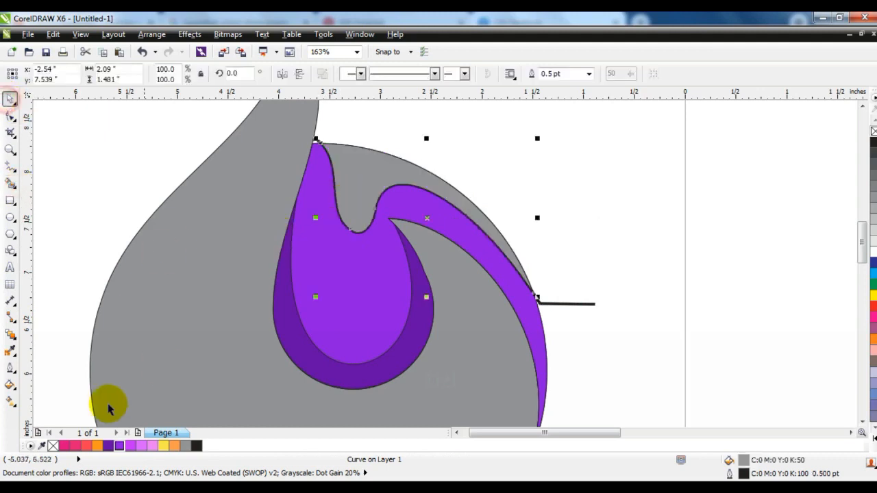
click(131, 446)
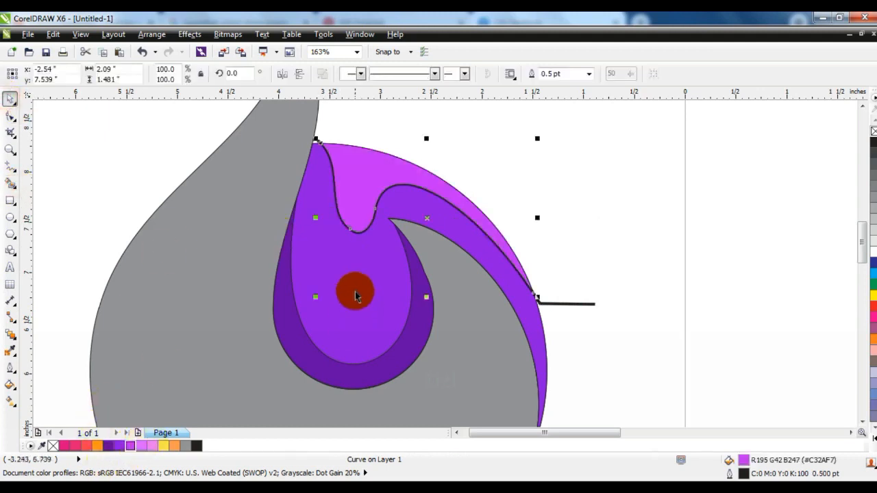
key(g)
drag(355, 234, 375, 154)
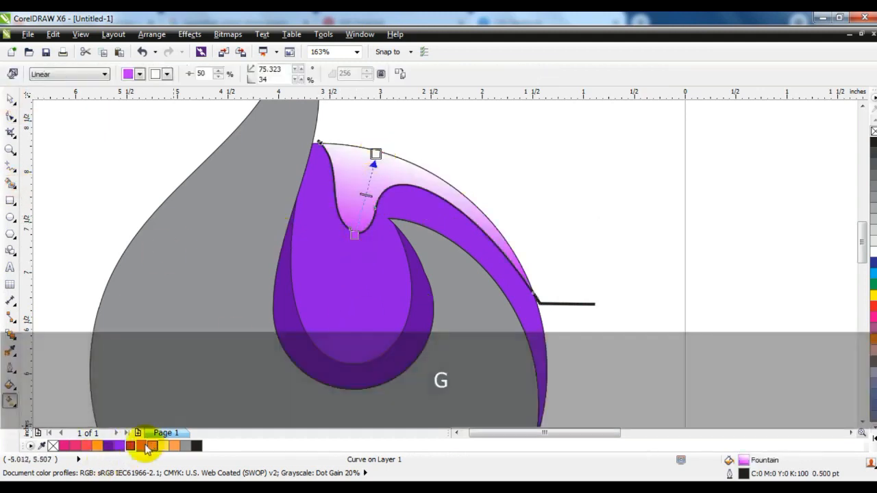
drag(144, 446, 376, 154)
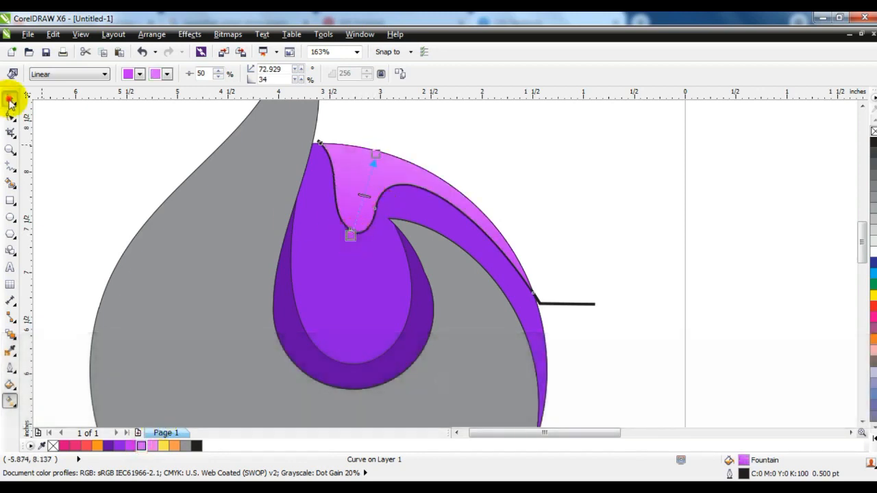
Step: Delete the guide line left over after the fill
click(10, 98)
click(587, 305)
key(Delete)
Step: Zoom out and review the whole logo and its shapes
key(F3)
shift+click(418, 237)
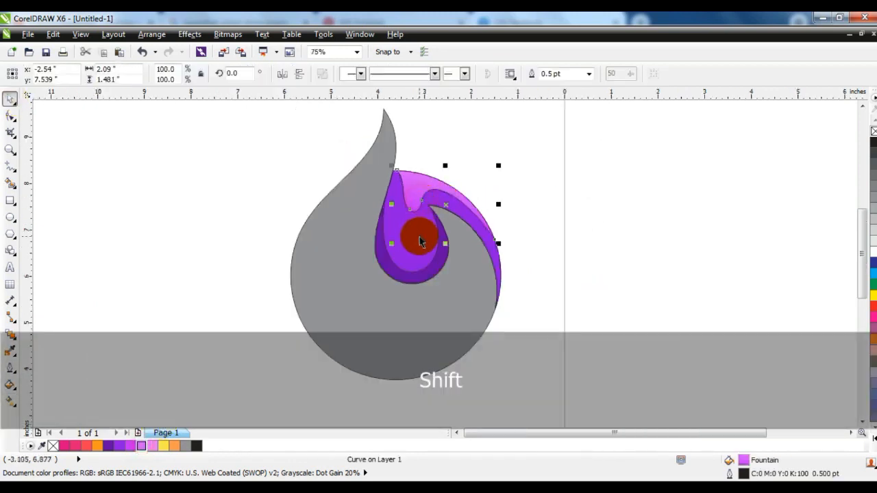
shift+click(440, 260)
shift+click(432, 254)
click(689, 225)
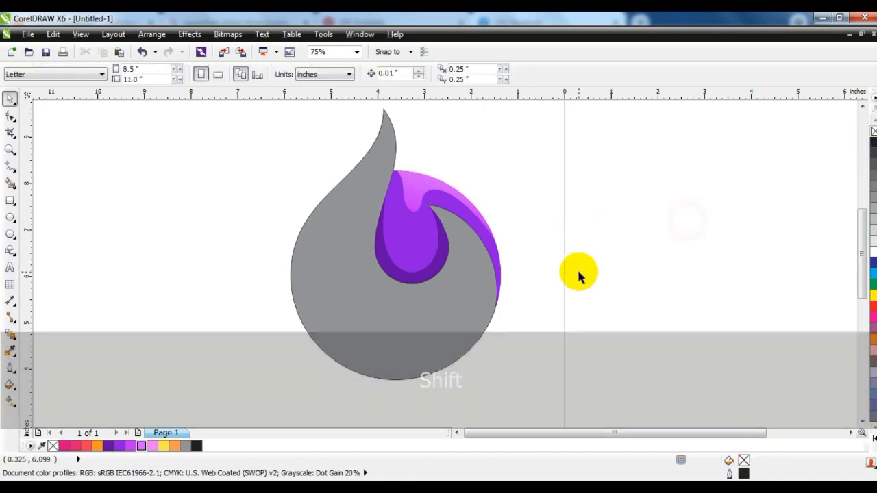
key(F3)
drag(329, 150, 552, 358)
drag(273, 151, 568, 392)
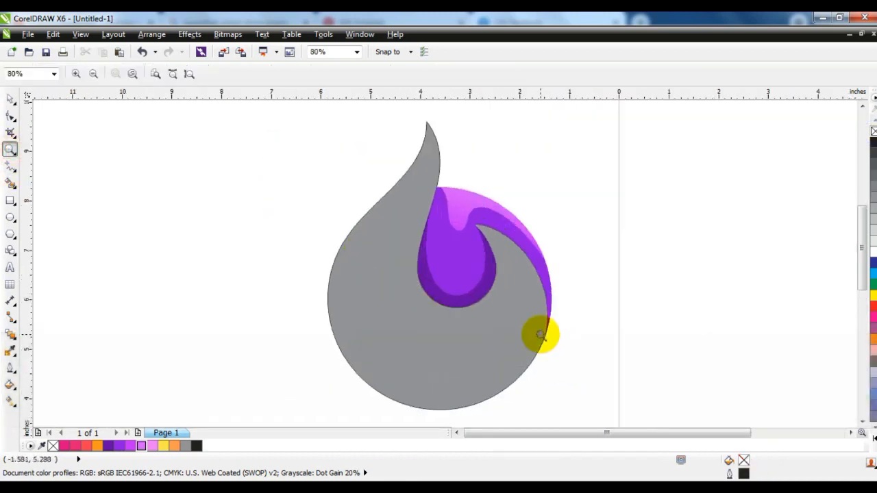
Step: Draw a zigzag line through the grey flame from its tip down past the bottom of the circle
click(11, 166)
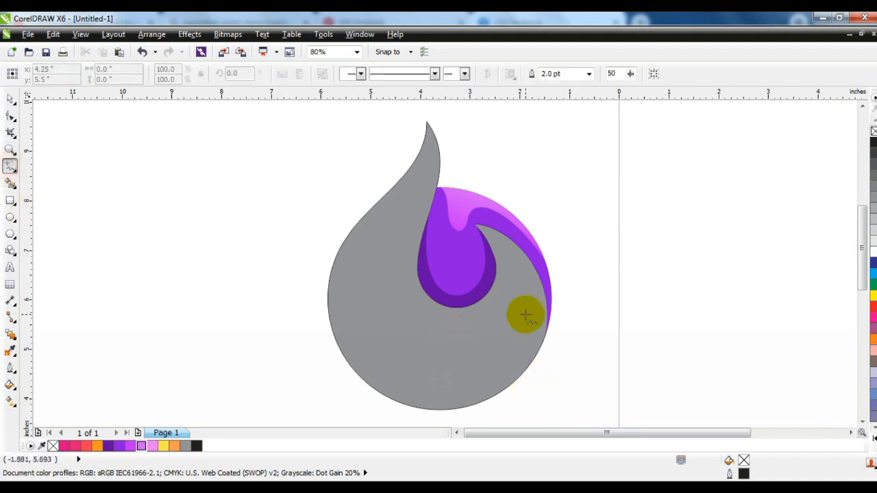
click(416, 109)
double_click(426, 121)
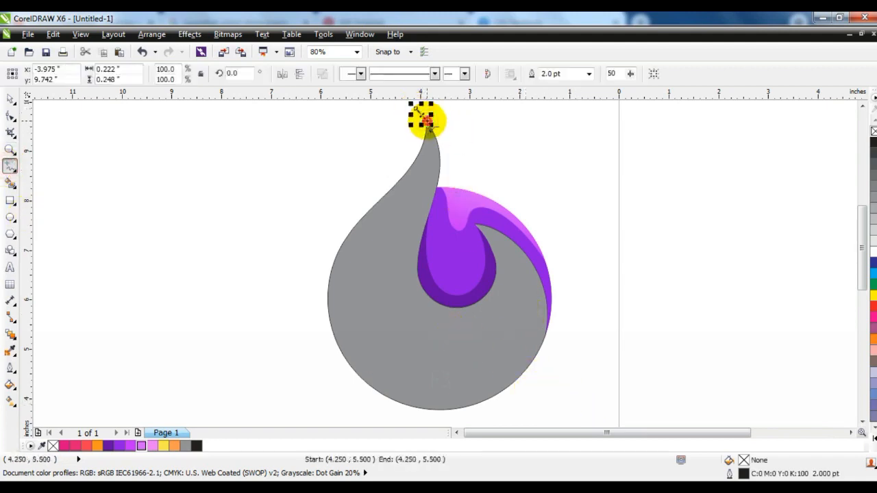
double_click(394, 243)
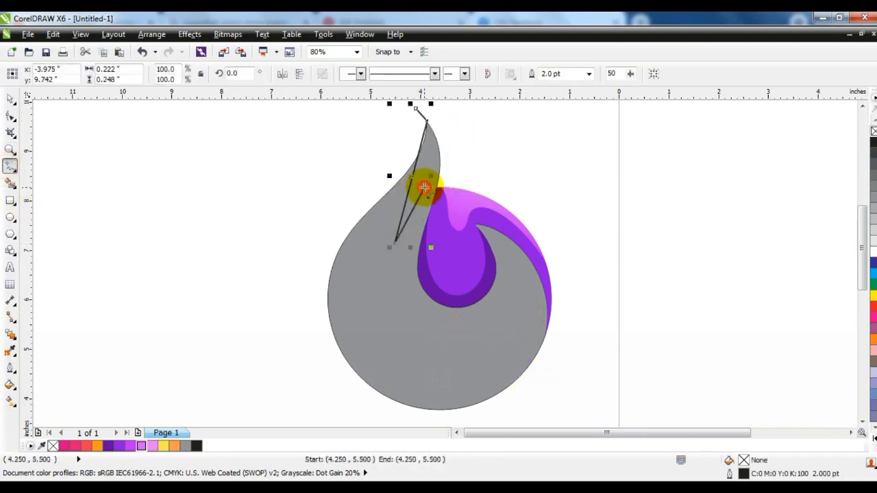
double_click(424, 187)
double_click(484, 238)
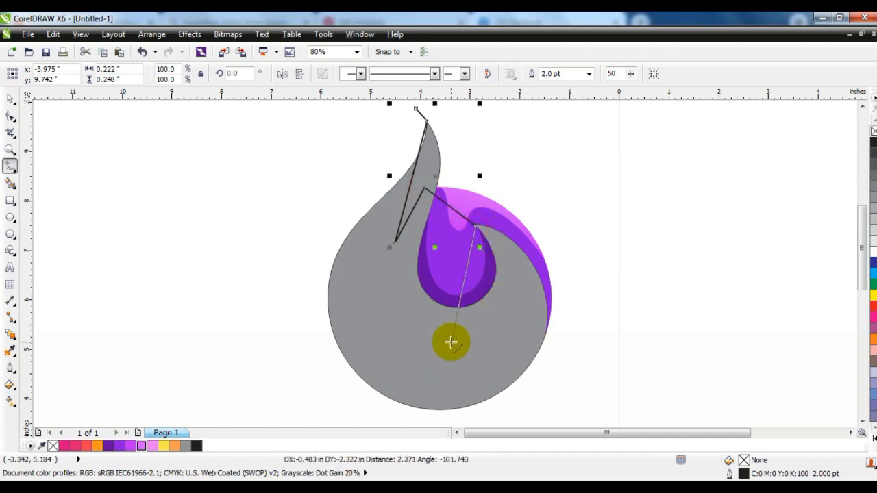
double_click(445, 355)
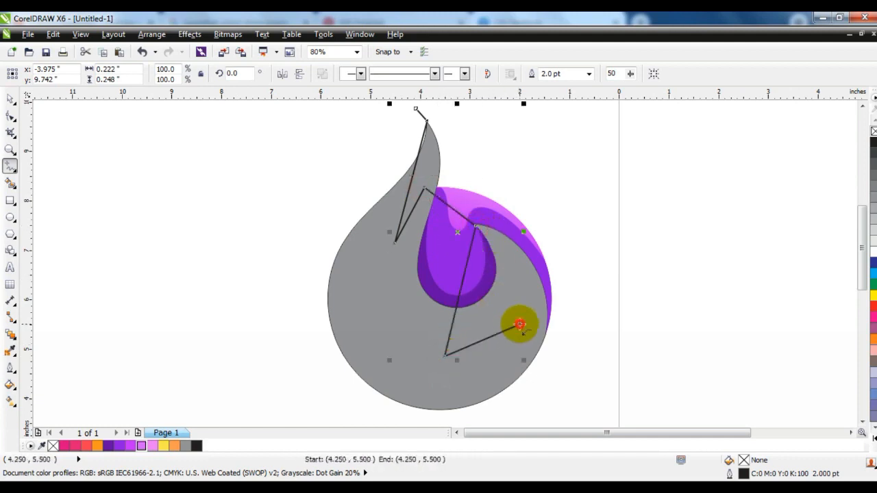
double_click(454, 407)
click(402, 421)
Step: Convert the zigzag line's segments to curves and bend its lower segments into a hooked swoosh around the purple flame
click(9, 117)
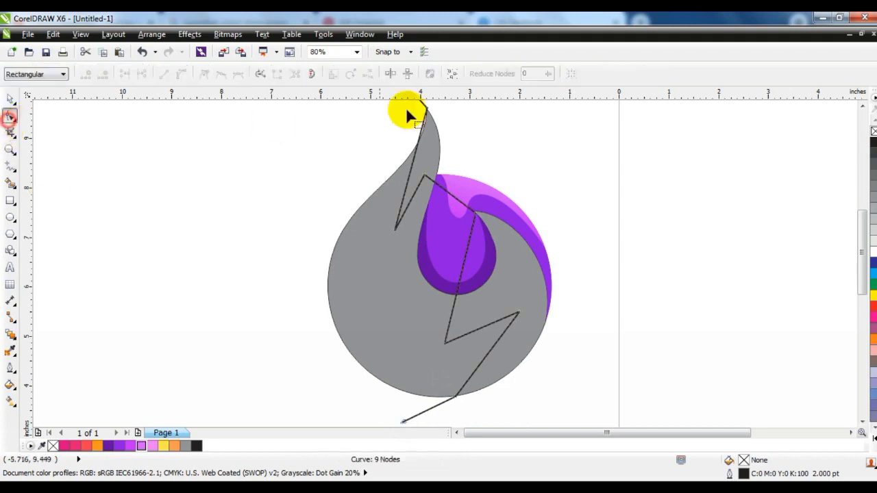
drag(562, 319, 558, 391)
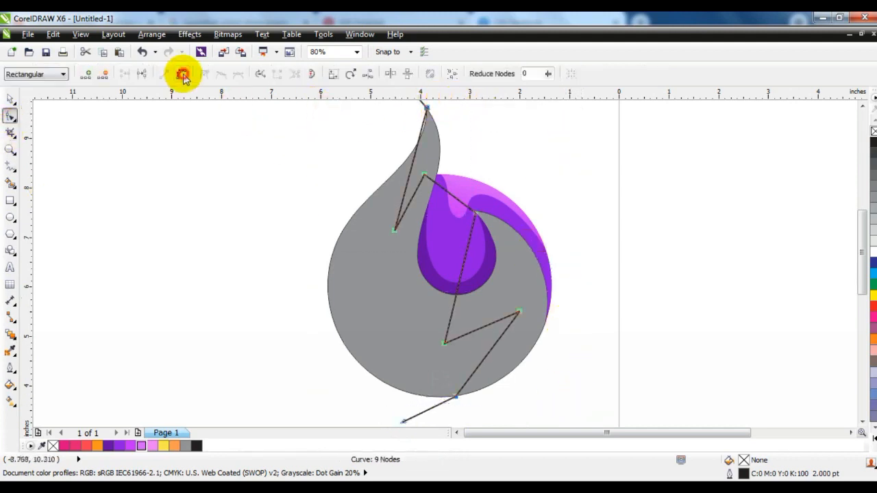
click(488, 212)
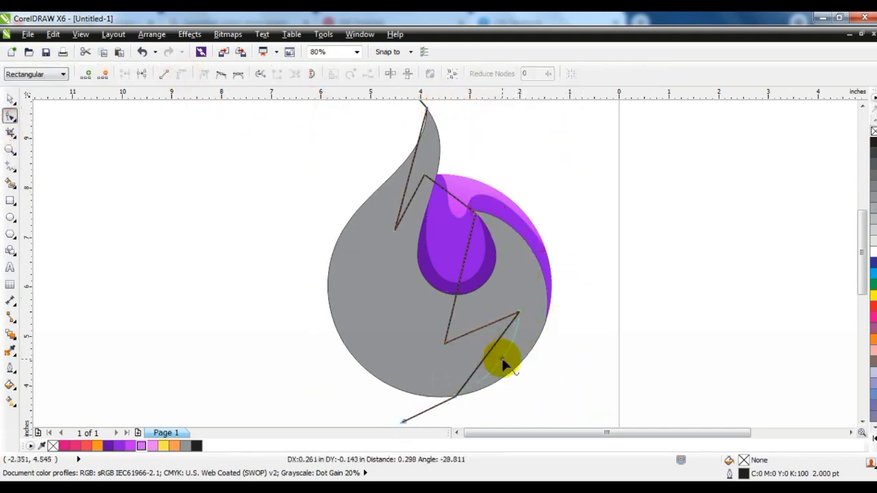
drag(502, 364, 484, 398)
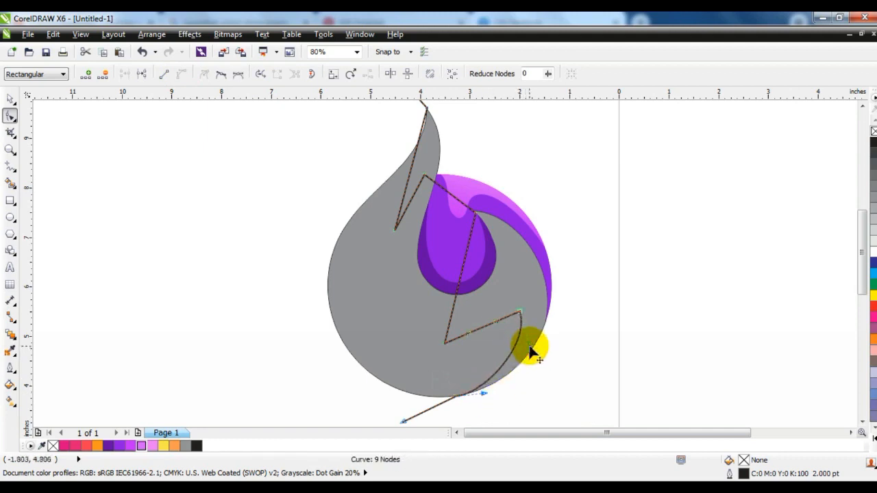
drag(494, 388, 494, 388)
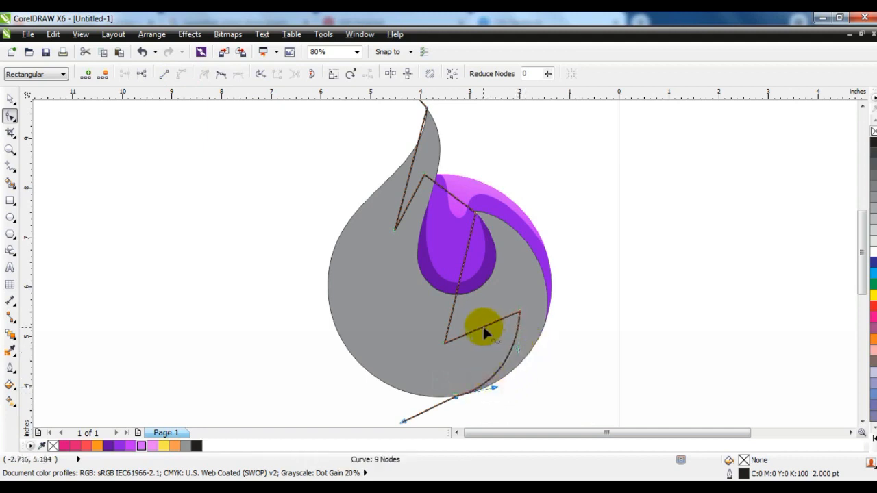
drag(482, 326, 487, 334)
drag(500, 299, 535, 318)
drag(471, 353, 504, 334)
drag(464, 260, 525, 243)
drag(454, 299, 510, 335)
drag(526, 244, 532, 243)
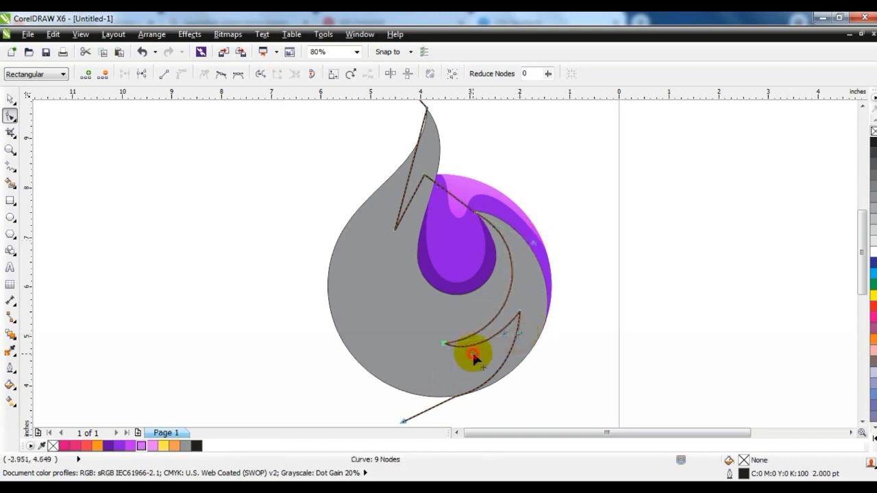
drag(473, 354, 473, 350)
Step: Bend the zigzag's upper segments into curved flame tongues running up to the grey flame's tip
drag(437, 166, 422, 178)
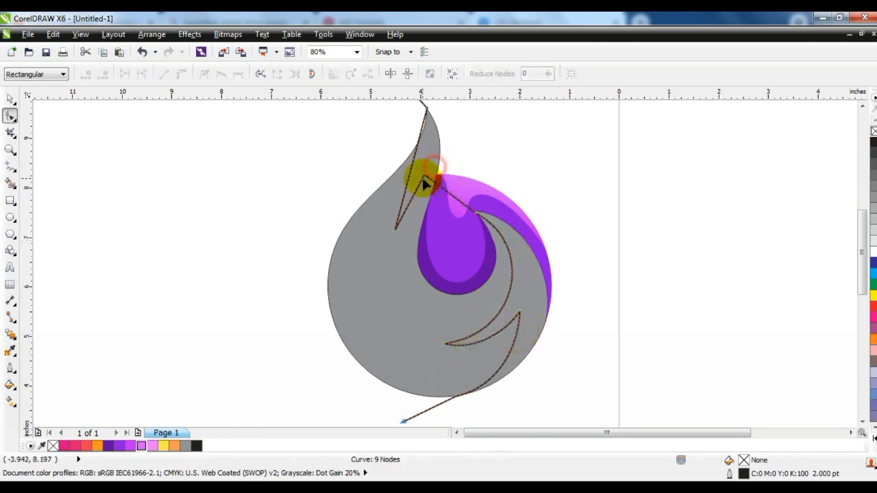
click(442, 193)
drag(464, 230, 474, 237)
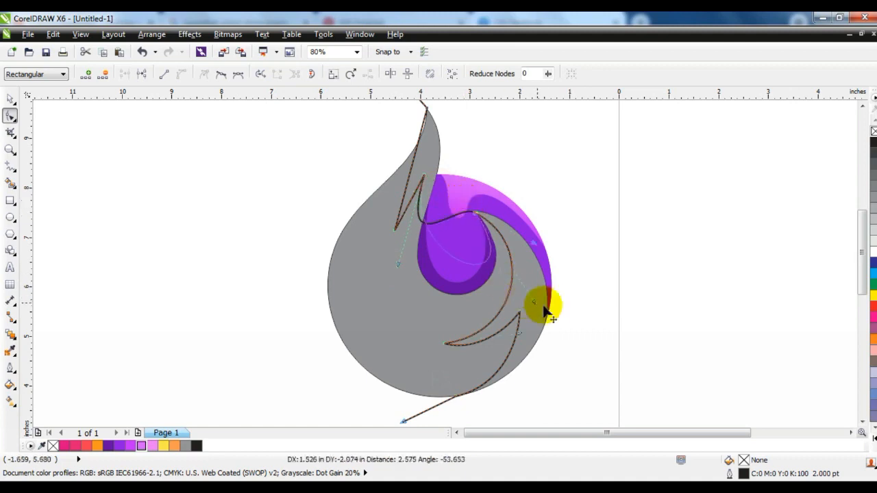
drag(558, 311, 558, 311)
drag(386, 313, 351, 363)
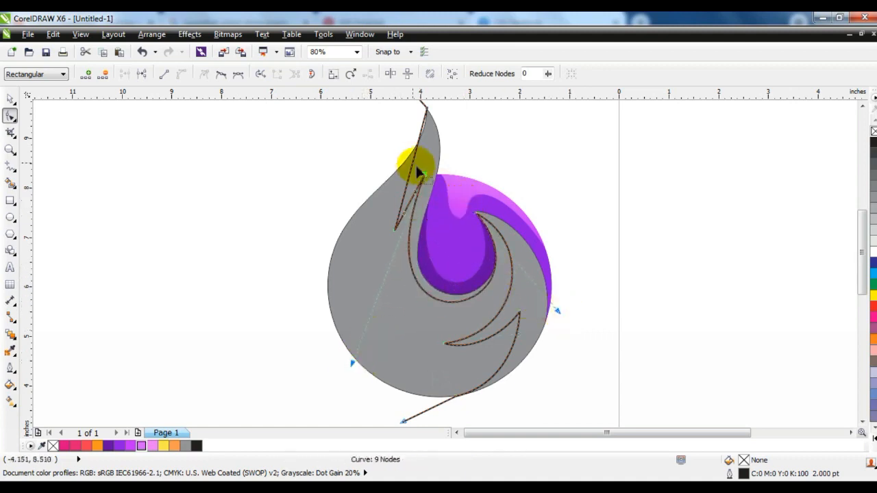
drag(418, 148, 439, 148)
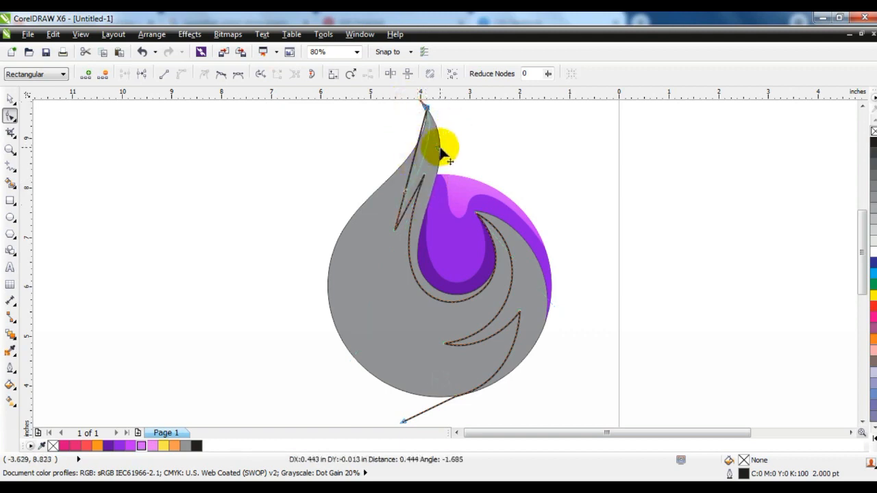
drag(413, 205, 401, 198)
click(395, 192)
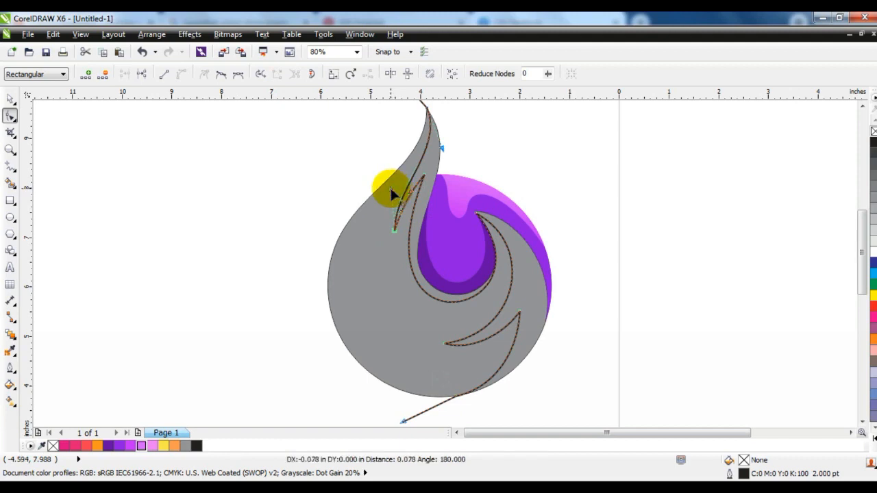
Step: Draw a second zigzag line from the grey flame's left shoulder down toward the lower right of the circle
click(11, 100)
click(141, 225)
click(10, 166)
scroll(265, 230, down, 1)
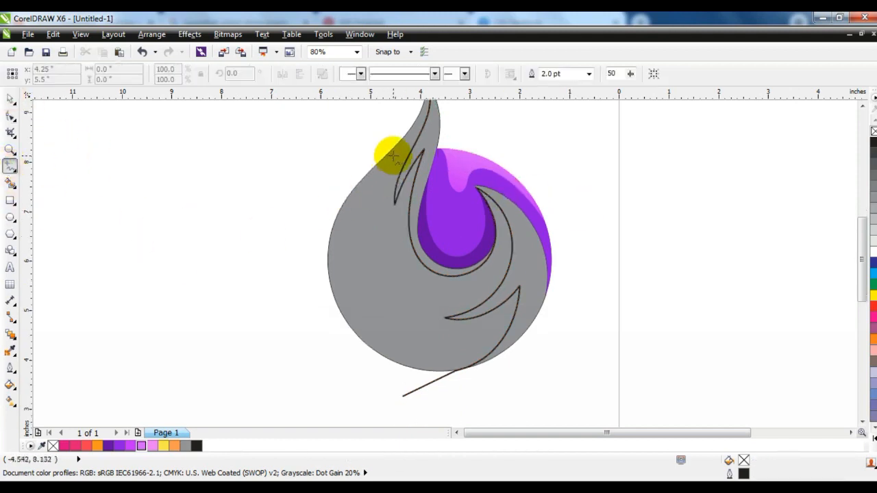
mouse_move(390, 158)
mouse_down()
mouse_move(393, 274)
mouse_move(401, 201)
mouse_up()
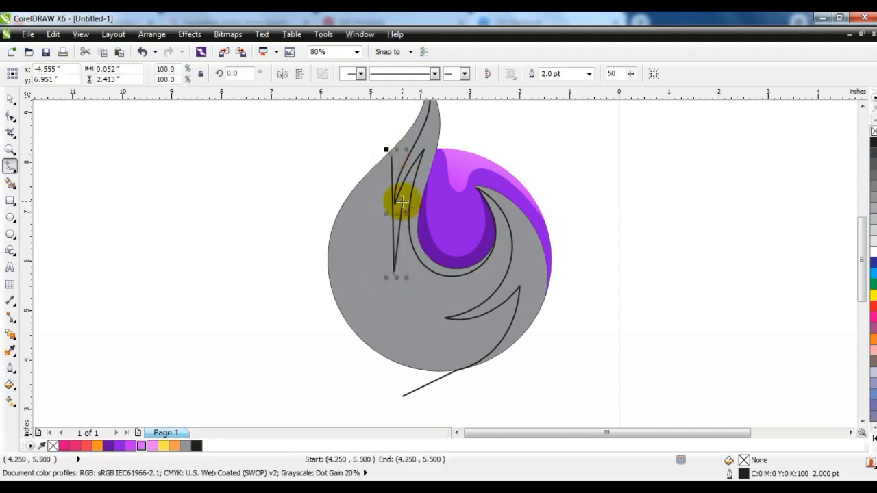
click(502, 326)
click(389, 153)
Step: Bend the second zigzag's segments into curves following the flame's left edge and bottom of the circle
click(10, 116)
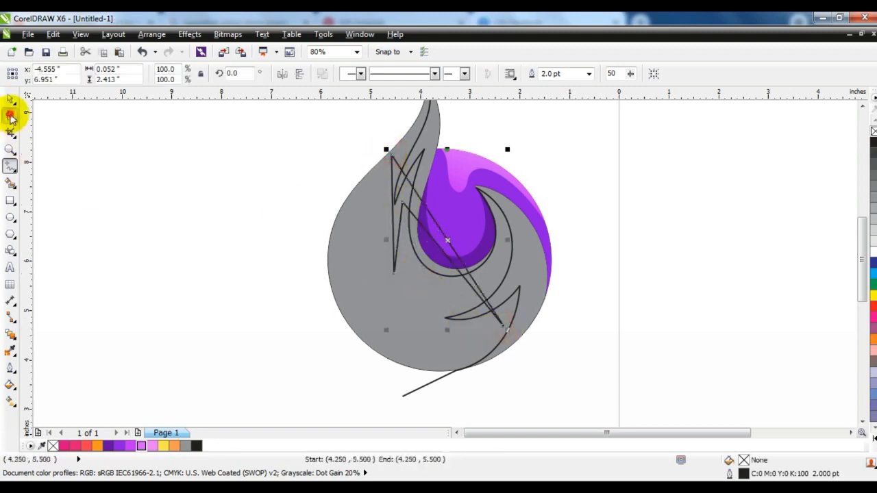
drag(395, 200, 351, 204)
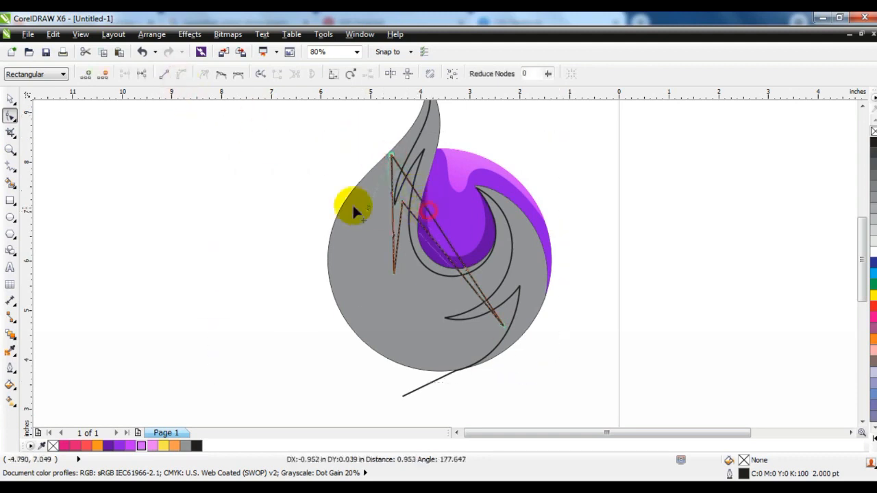
drag(467, 276, 434, 372)
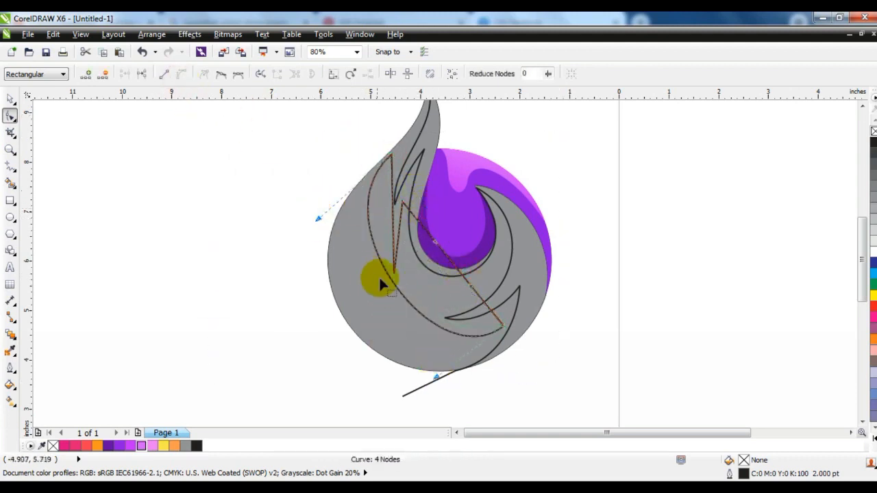
drag(393, 284, 357, 318)
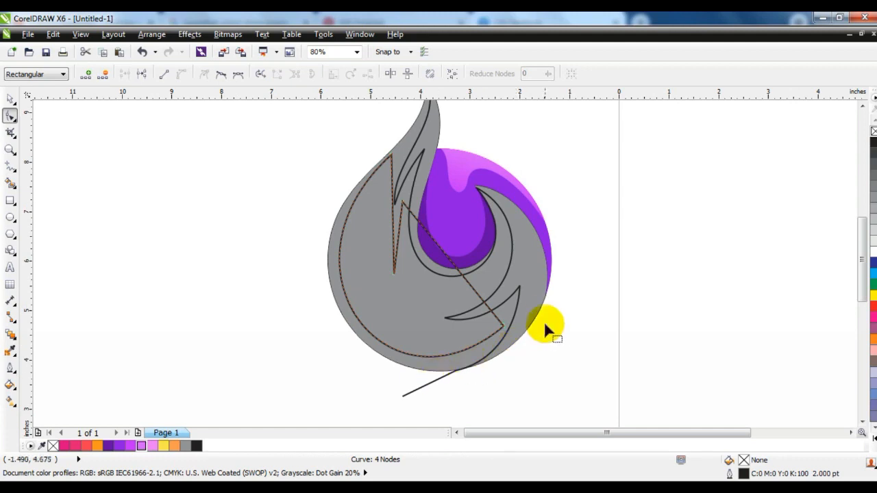
click(503, 326)
drag(389, 420, 423, 400)
drag(268, 229, 250, 239)
drag(393, 185, 403, 227)
click(442, 212)
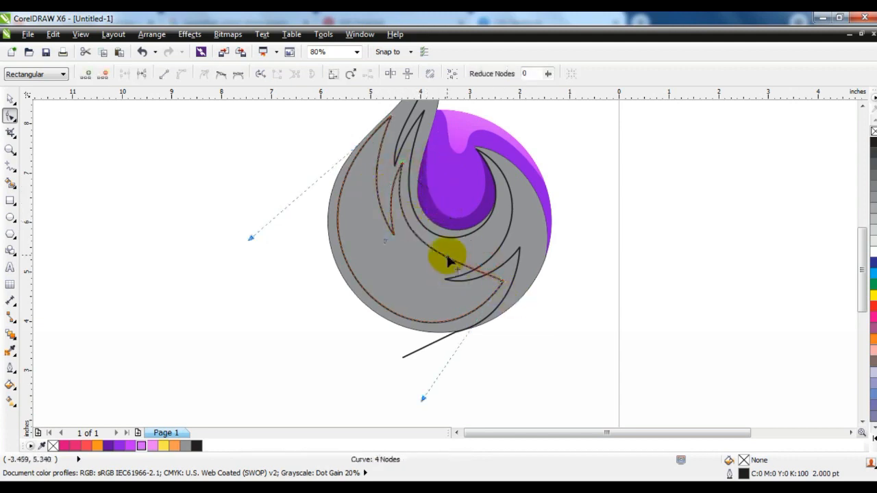
drag(423, 322, 423, 322)
click(380, 252)
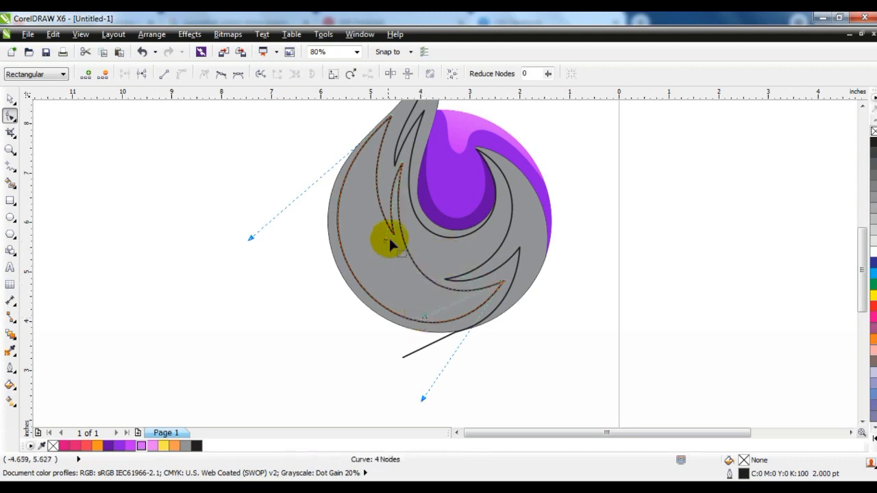
drag(386, 237, 384, 233)
Step: Smart-fill the regions between the new curves with light grey (C:0 M:0 Y:0 K:20)
key(F3)
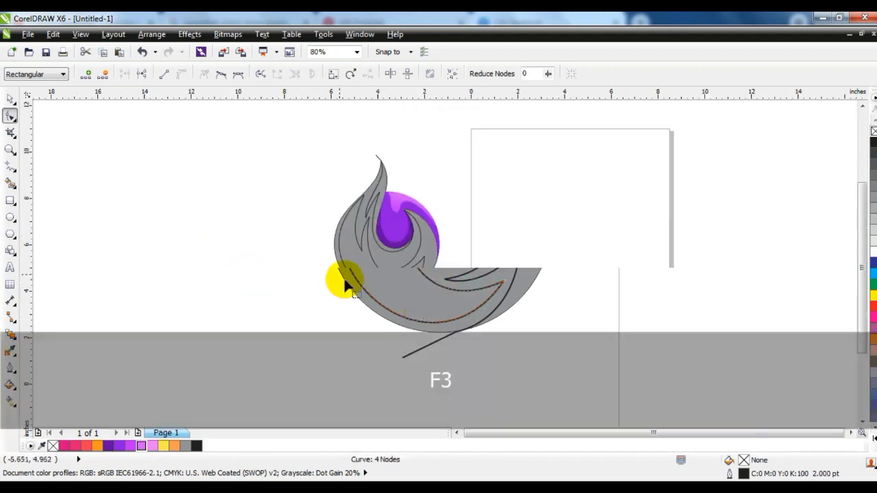
click(10, 147)
drag(299, 149, 493, 320)
click(10, 99)
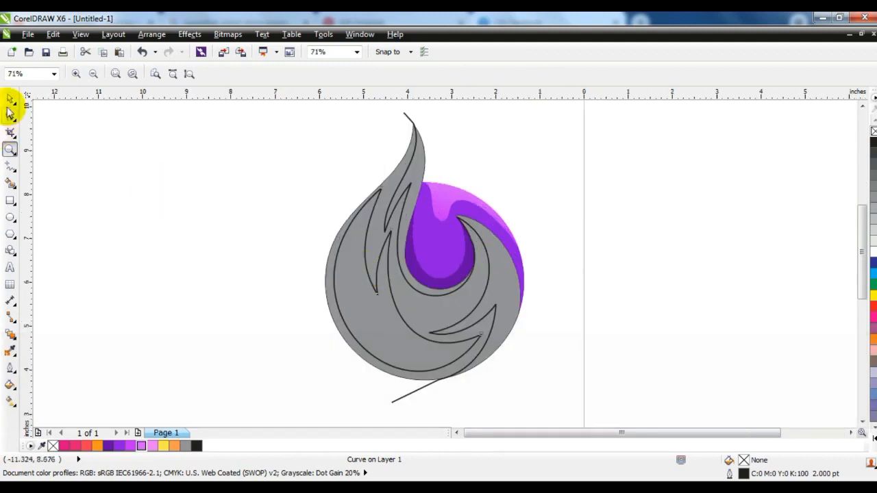
click(153, 226)
click(10, 182)
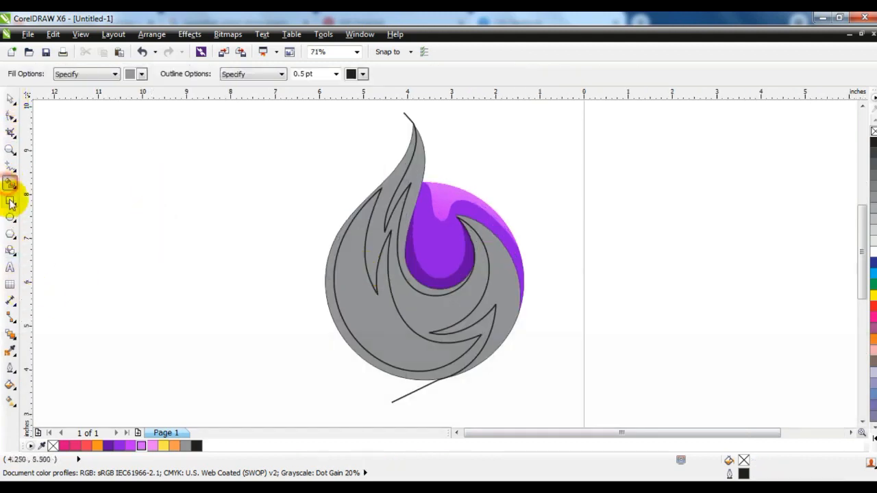
click(141, 74)
click(154, 101)
click(407, 167)
click(391, 180)
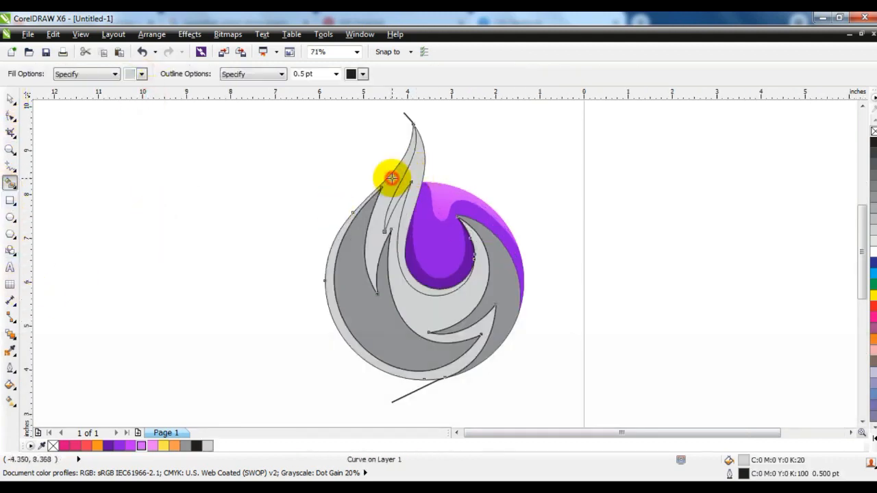
click(351, 284)
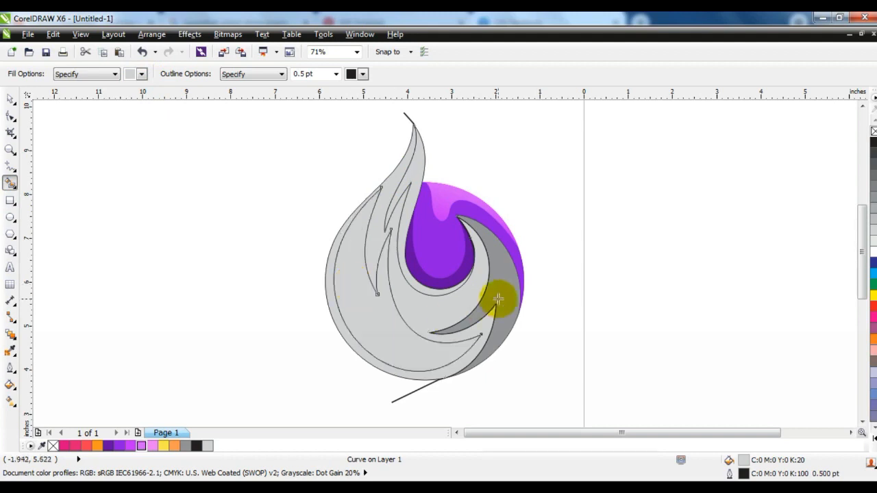
click(499, 298)
Step: Delete the leftover guide line below the circle
click(10, 101)
click(413, 394)
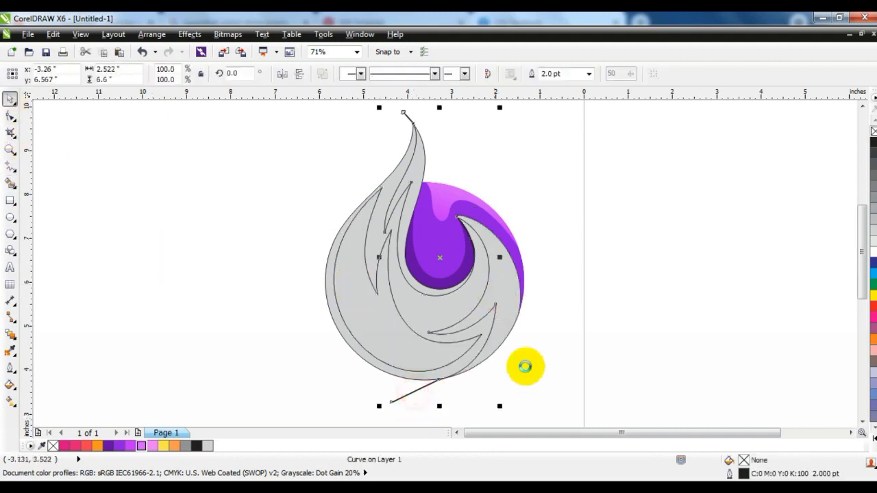
key(Delete)
Step: Select the inner flame-tongue shape and fill it with red R250 G58 B83
key(F4)
click(434, 413)
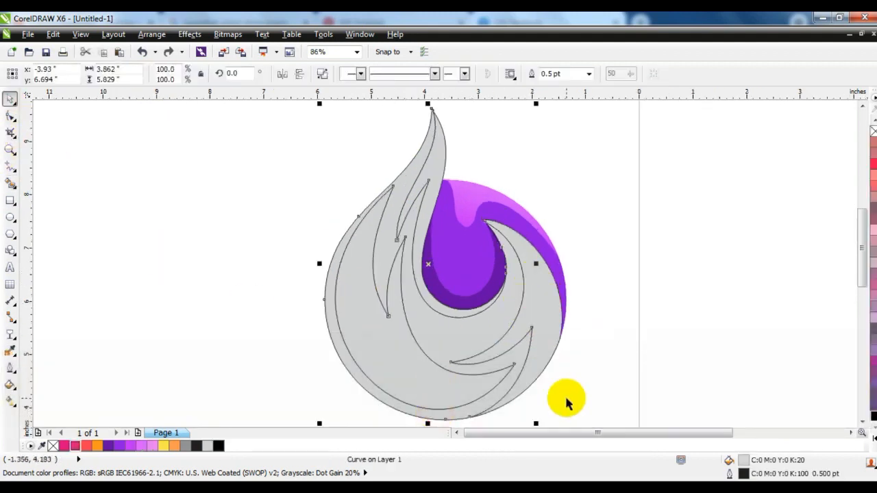
click(87, 446)
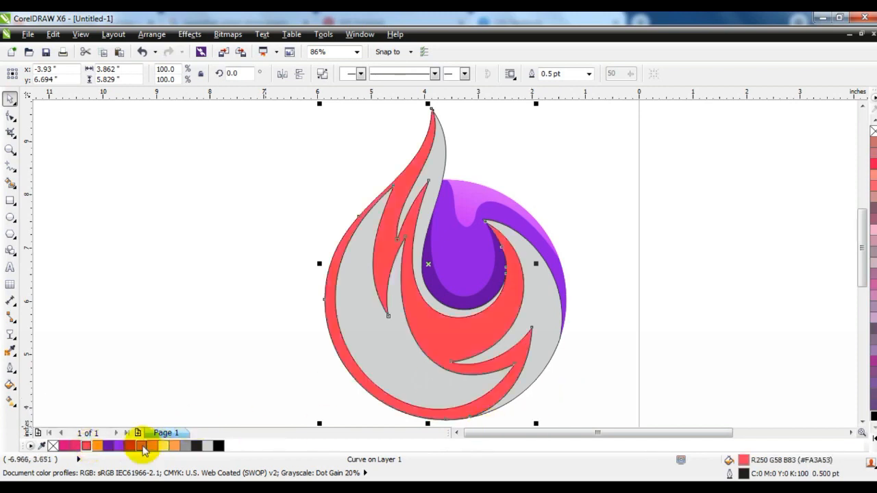
Step: Try an orange fill from the extended palette on the flame shape, then undo it
click(872, 440)
click(838, 327)
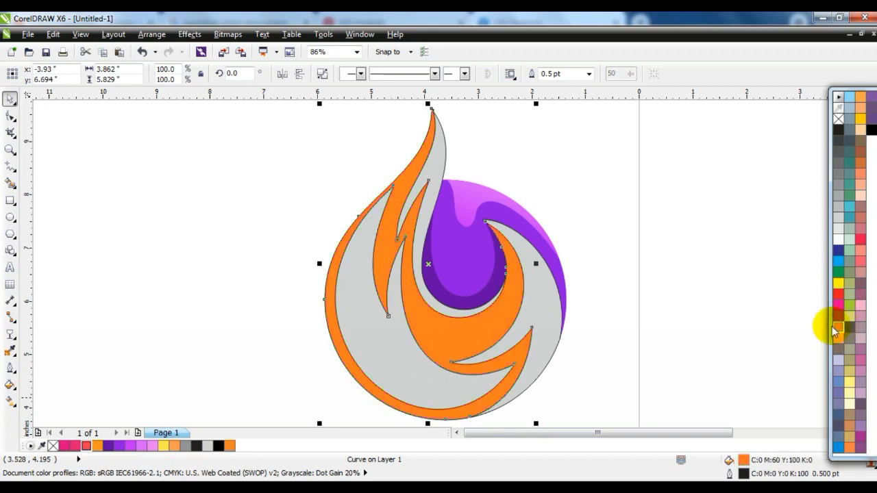
key(ctrl+z)
click(658, 326)
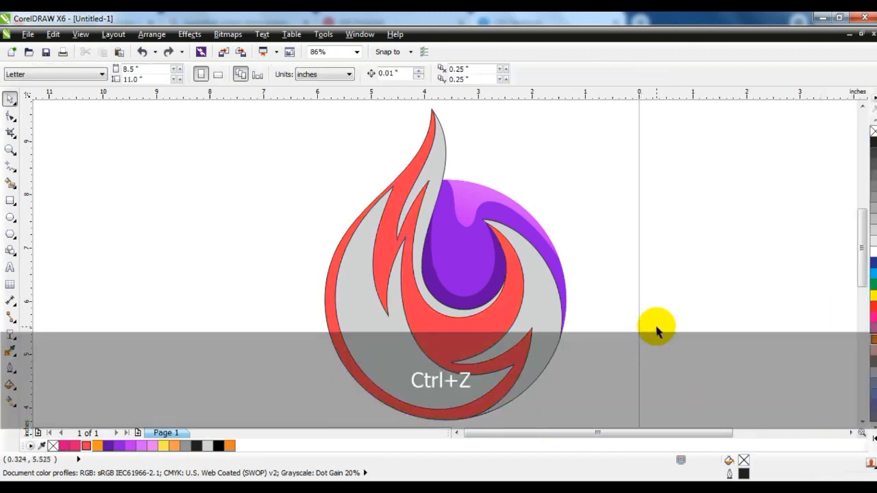
Step: Give the red flame shape a linear gradient from red at the bottom to orange toward the top
click(498, 341)
click(11, 401)
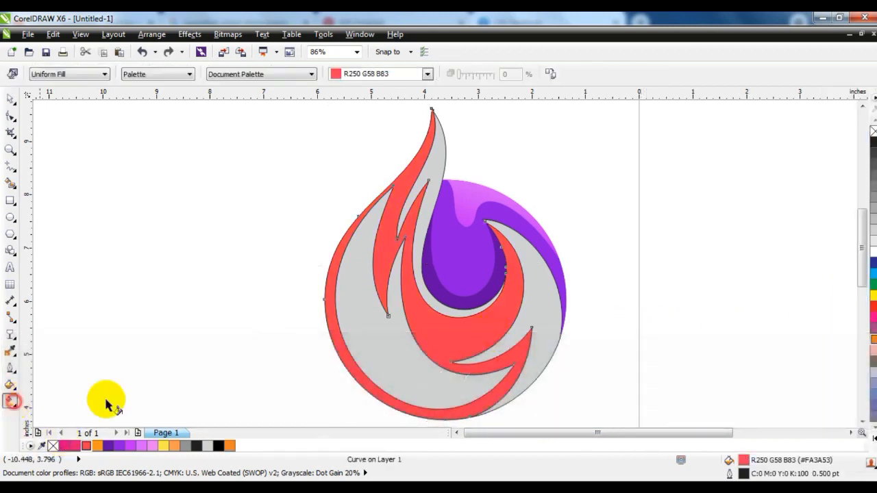
drag(461, 222, 421, 363)
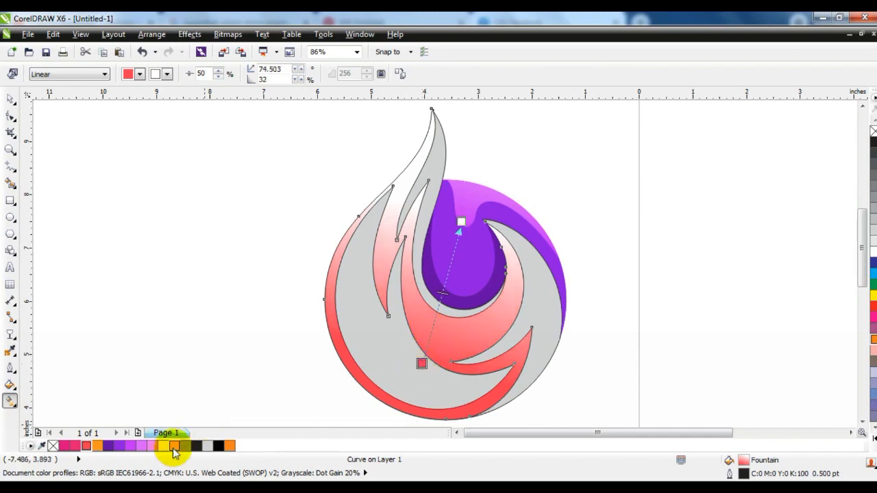
drag(98, 446, 473, 202)
drag(461, 221, 457, 162)
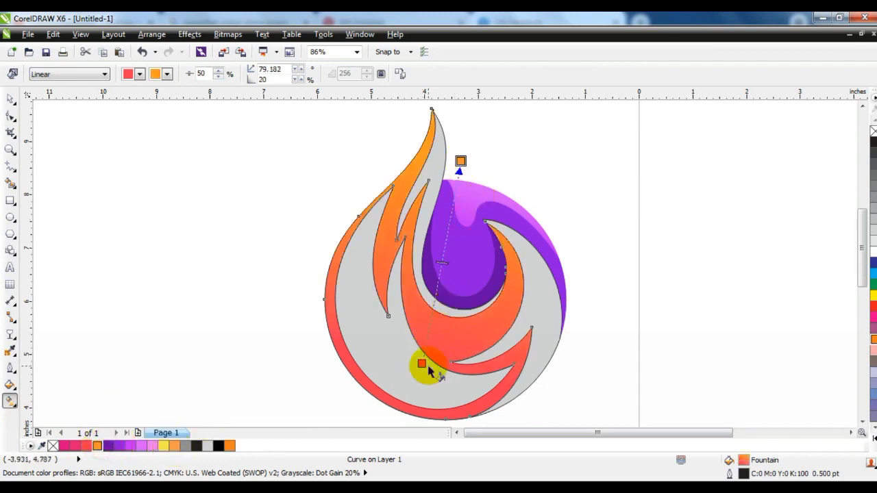
Step: Fill the large lower-left region inside the flame with purple R99 G9 B166
click(10, 98)
click(103, 241)
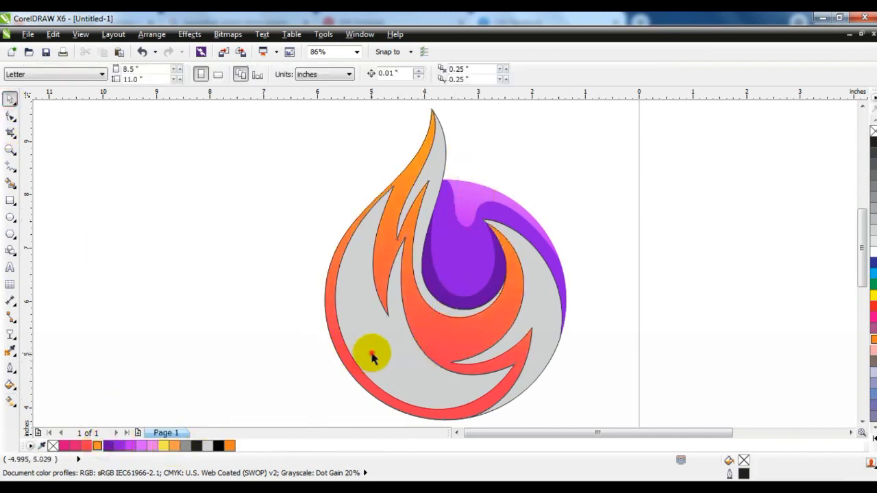
click(368, 352)
click(69, 446)
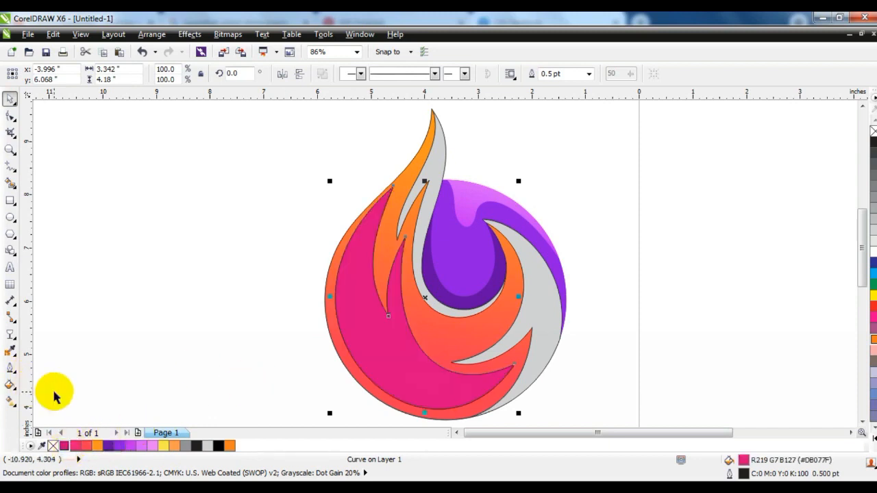
click(113, 450)
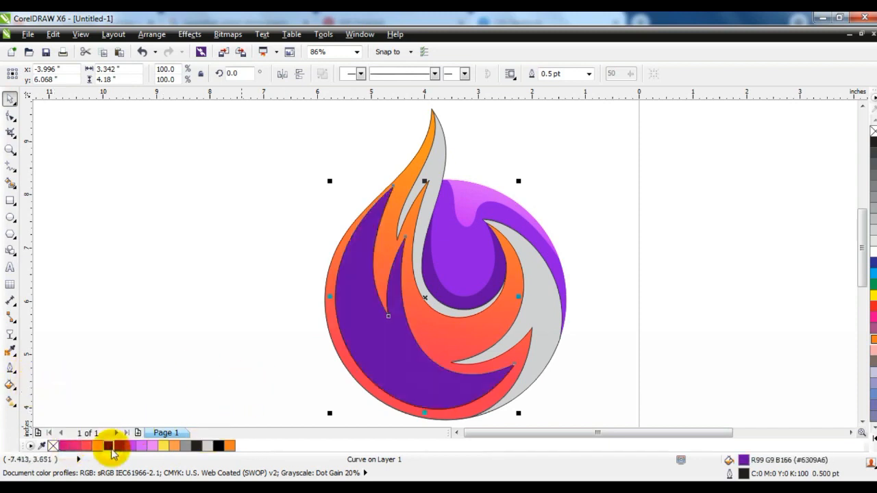
Step: Give the purple lower-left region a linear gradient from purple at the bottom to pink-red toward the flame centre, adjusting its nodes and midpoint
click(10, 401)
drag(365, 409, 421, 289)
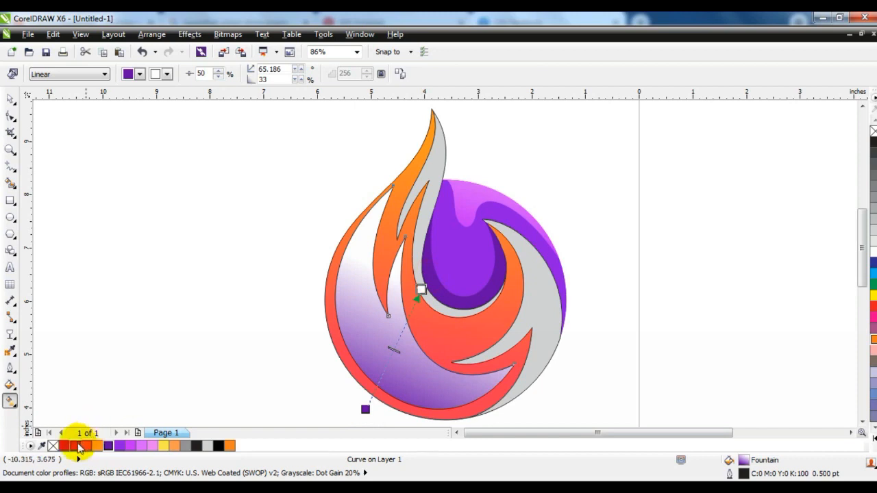
drag(79, 449, 420, 289)
drag(365, 409, 339, 428)
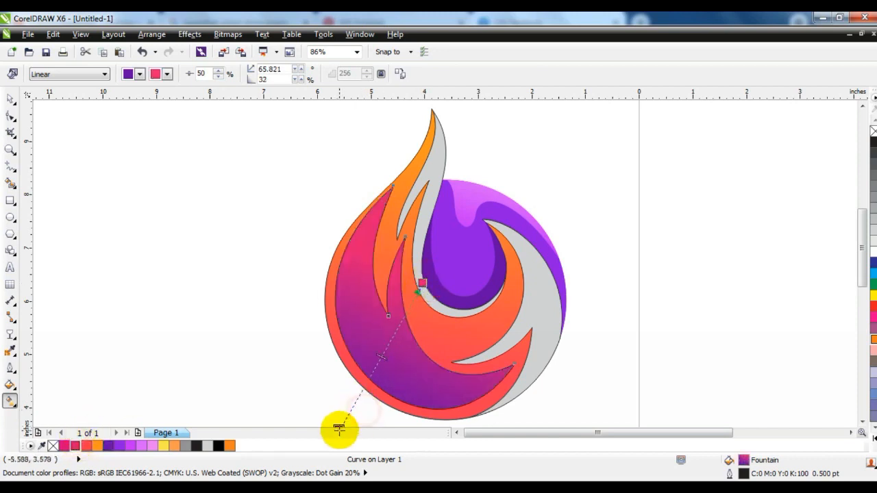
drag(382, 357, 370, 375)
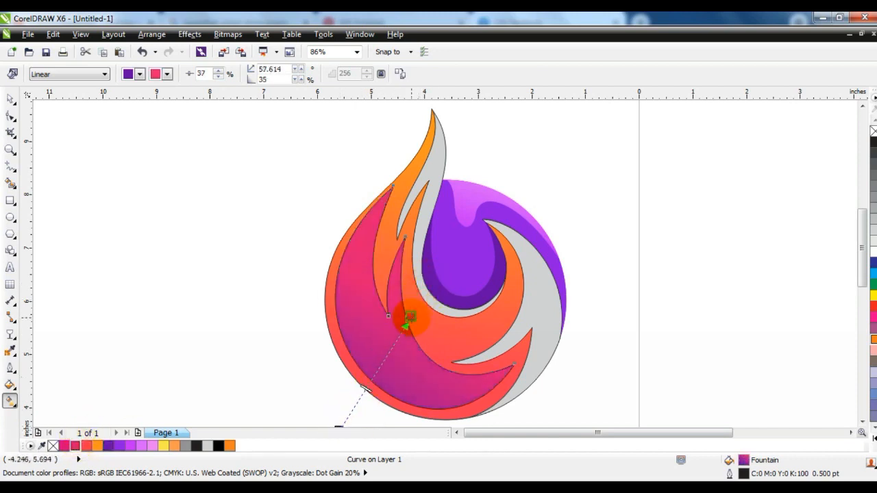
Step: Fill the grey swirl on the right with a linear gradient from orange at the bottom to yellow at the top
click(528, 352)
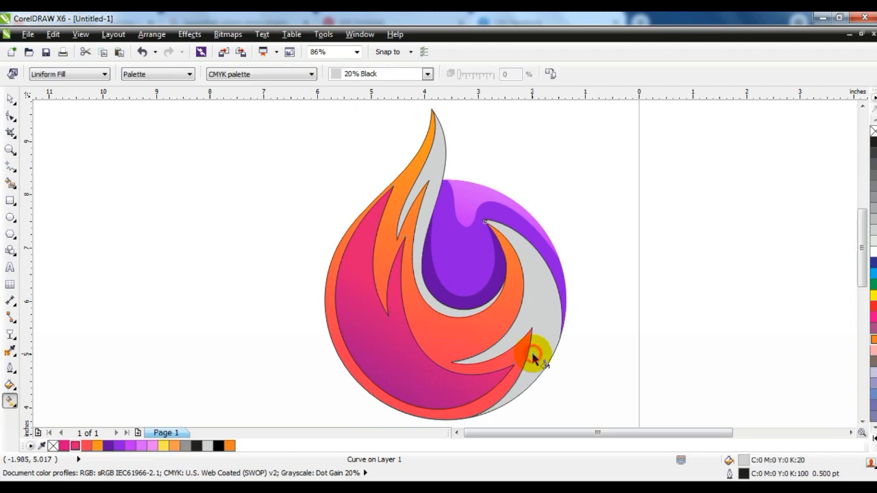
click(230, 446)
drag(502, 371, 548, 270)
drag(164, 446, 548, 271)
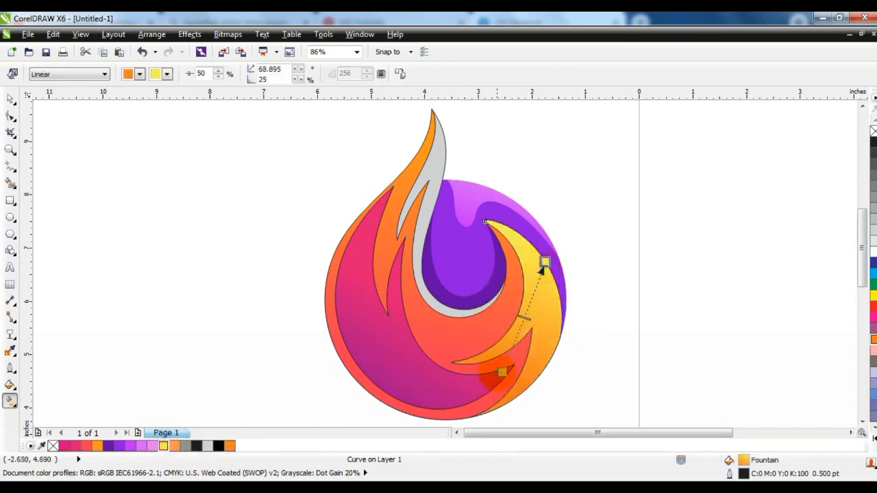
Step: Fill the thin grey flame strip with a linear gradient from orange at the base to yellow near the tip
click(425, 301)
click(230, 446)
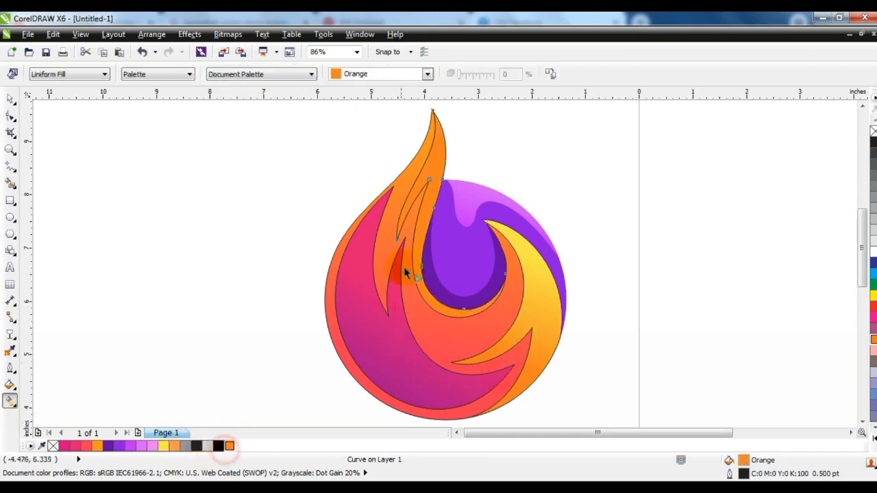
drag(420, 303, 429, 219)
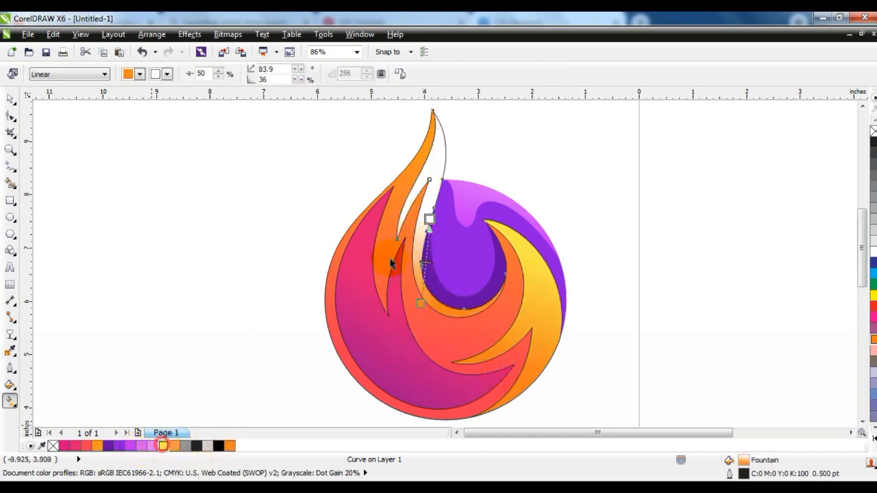
drag(391, 263, 435, 154)
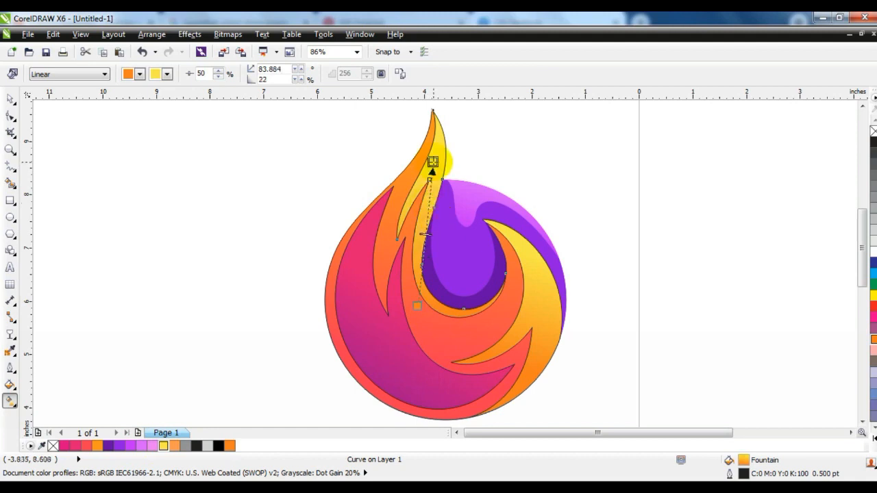
Step: Zoom out, select all the logo pieces, remove their outlines and deselect
click(10, 99)
scroll(410, 256, down, 2)
key(Escape)
drag(329, 144, 494, 345)
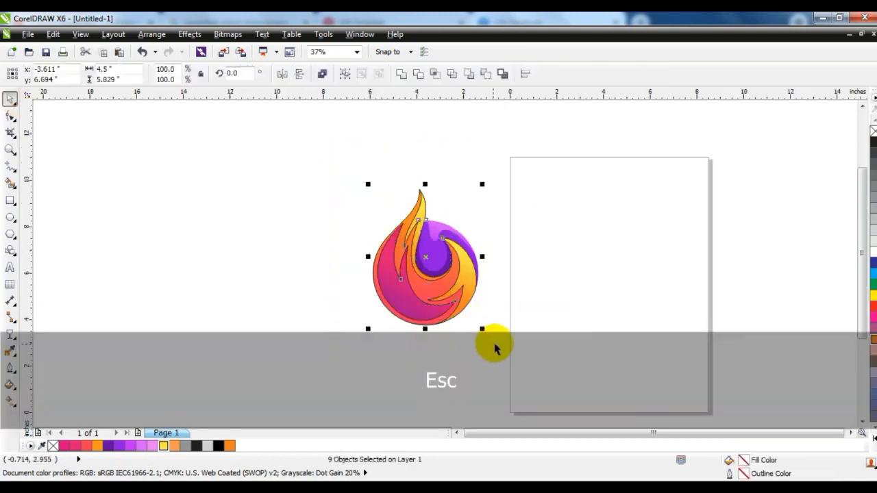
click(663, 230)
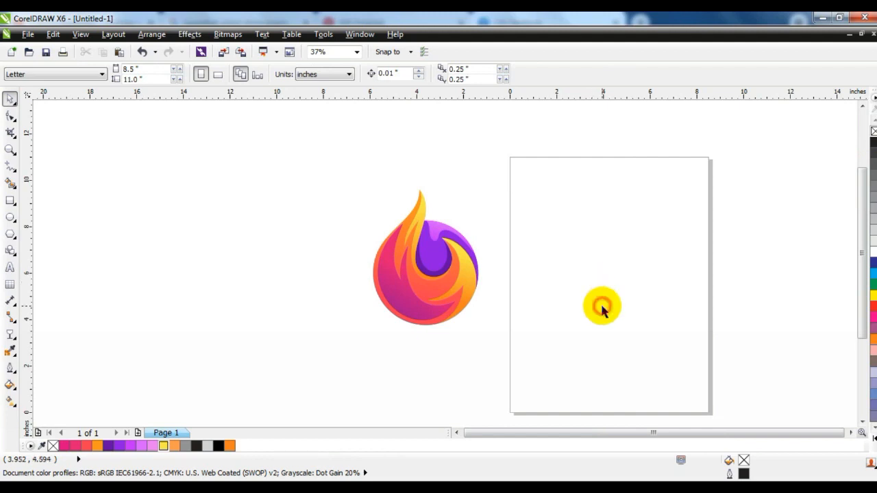
Step: Zoom in on the finished logo to inspect it
click(10, 149)
drag(245, 142, 525, 350)
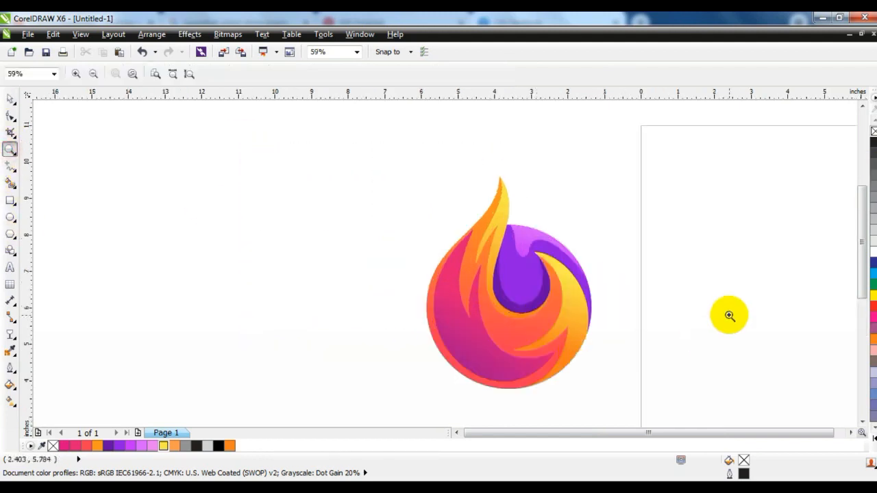